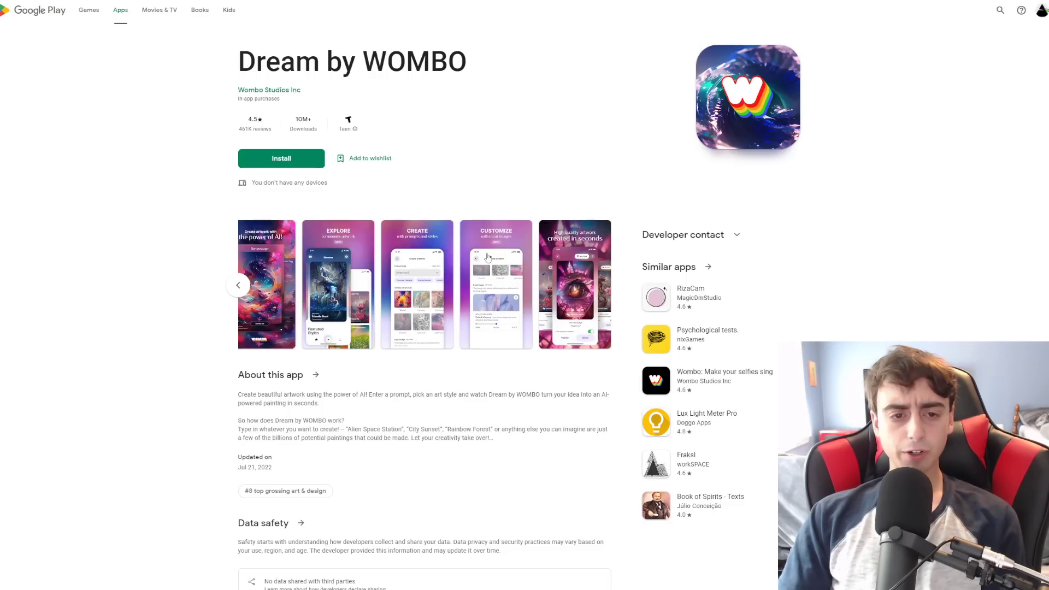
# Scroll down the dream website's landing page to the Google Play badge
pyautogui.scroll(-2, 480, 252)
# Scroll through the Google Play listing's screenshots, description and reviews
pyautogui.scroll(2, 547, 219)
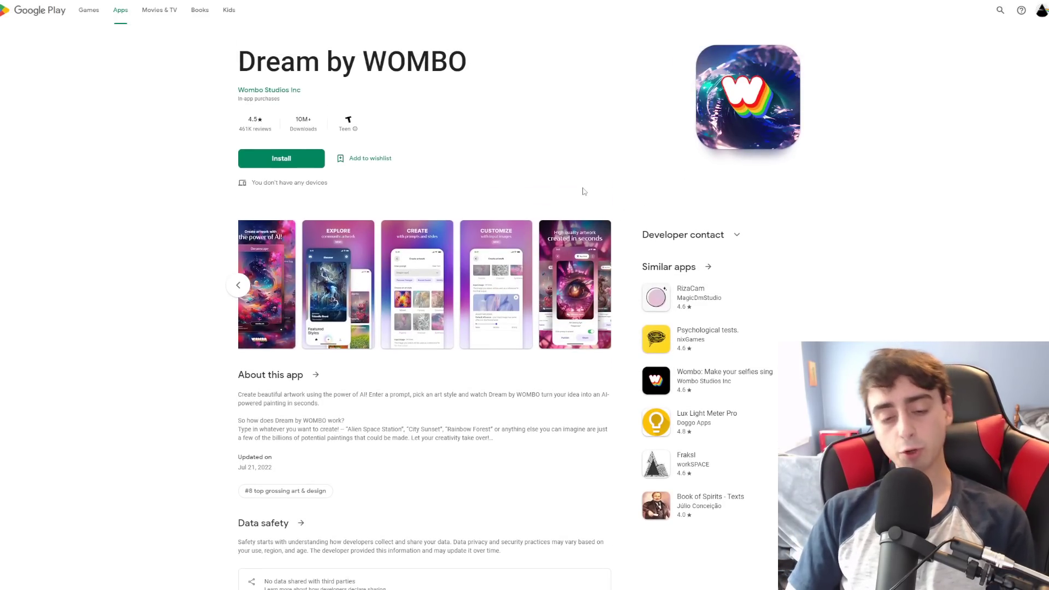
pyautogui.scroll(-2, 582, 191)
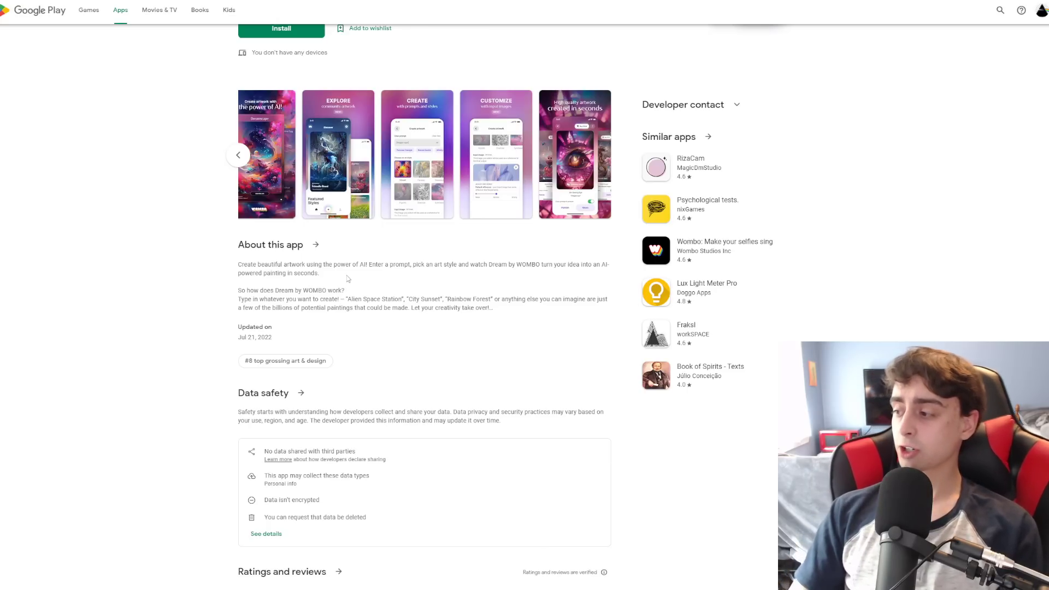
pyautogui.scroll(-2, 347, 279)
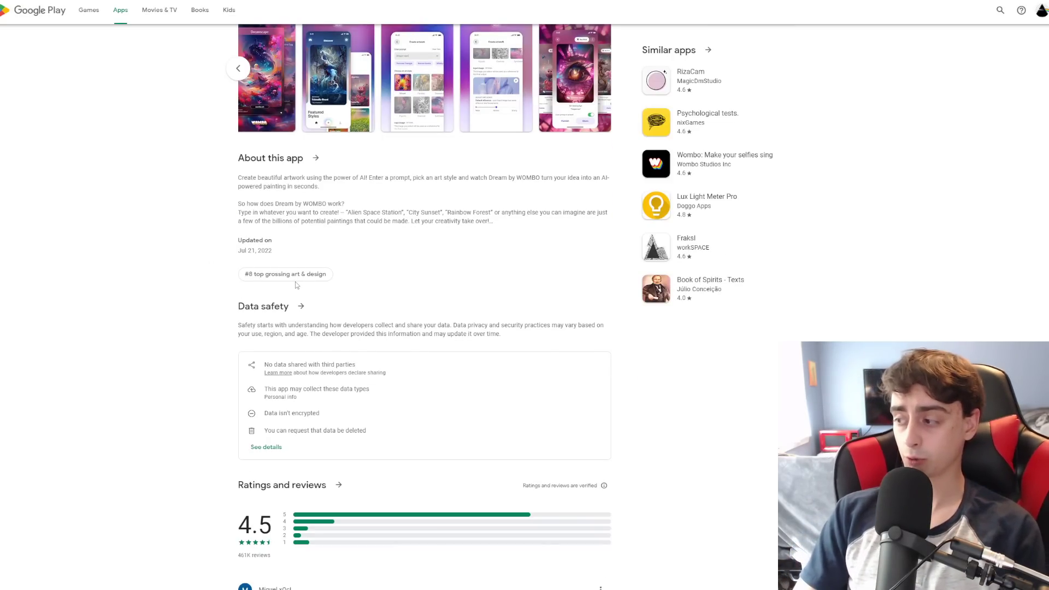
pyautogui.scroll(-3, 448, 349)
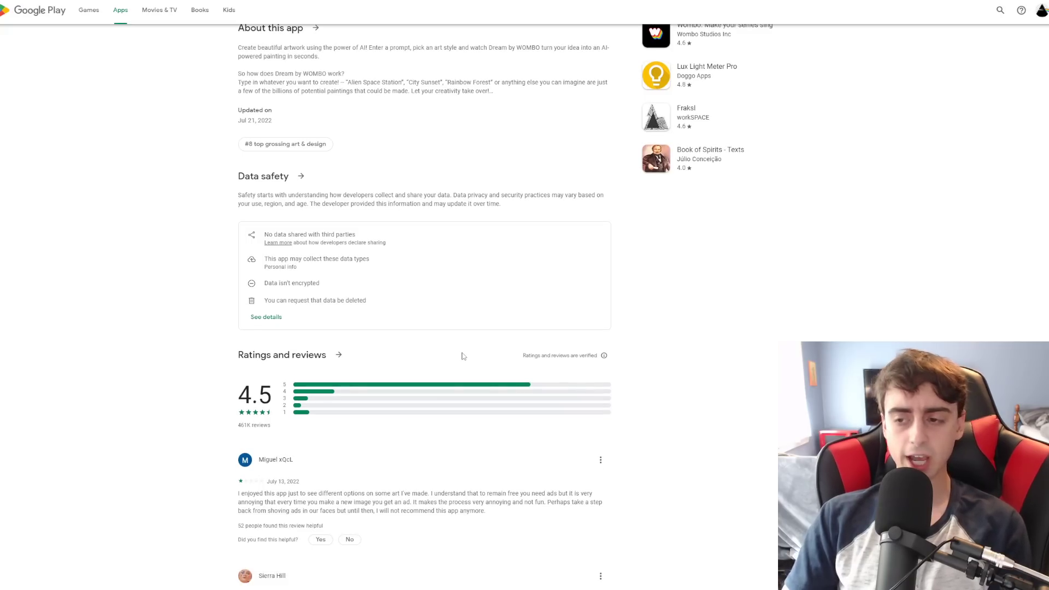
pyautogui.scroll(7, 462, 356)
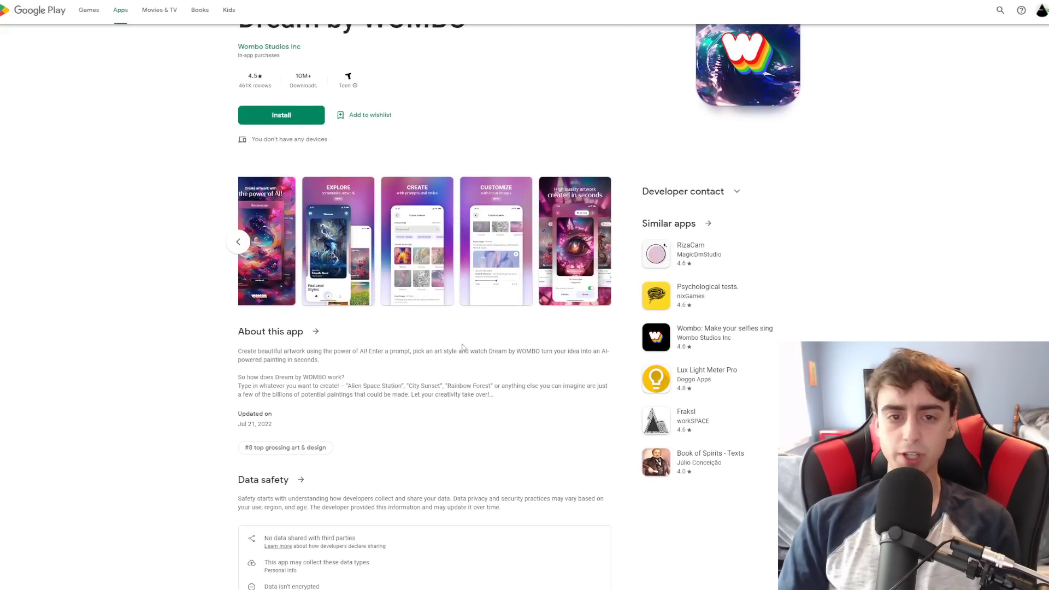
pyautogui.scroll(1, 462, 347)
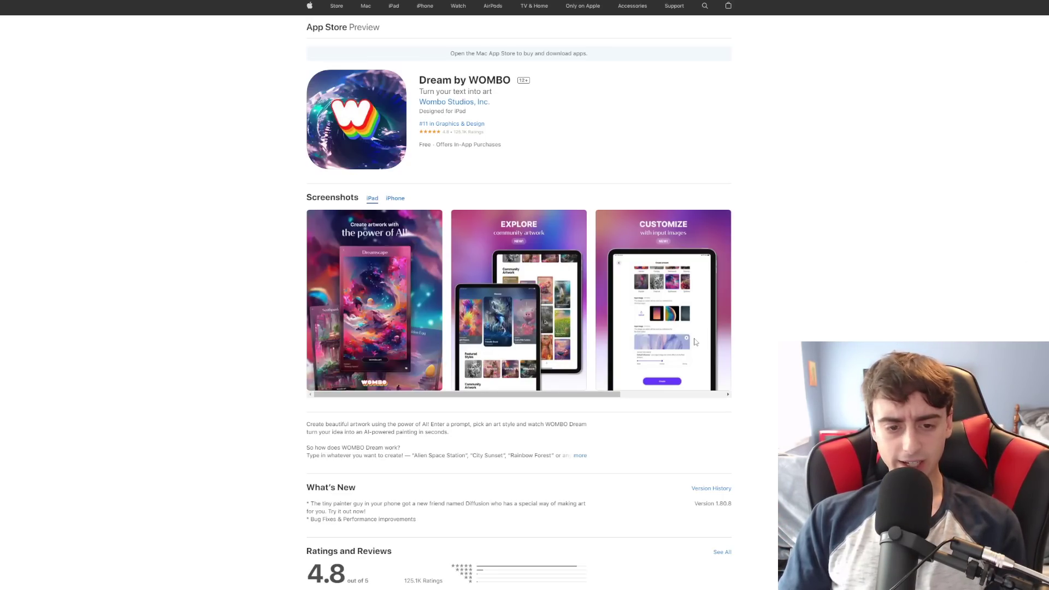
# Highlight part of the expanded app description on the App Store preview page
pyautogui.moveTo(361, 415); pyautogui.dragTo(313, 414)
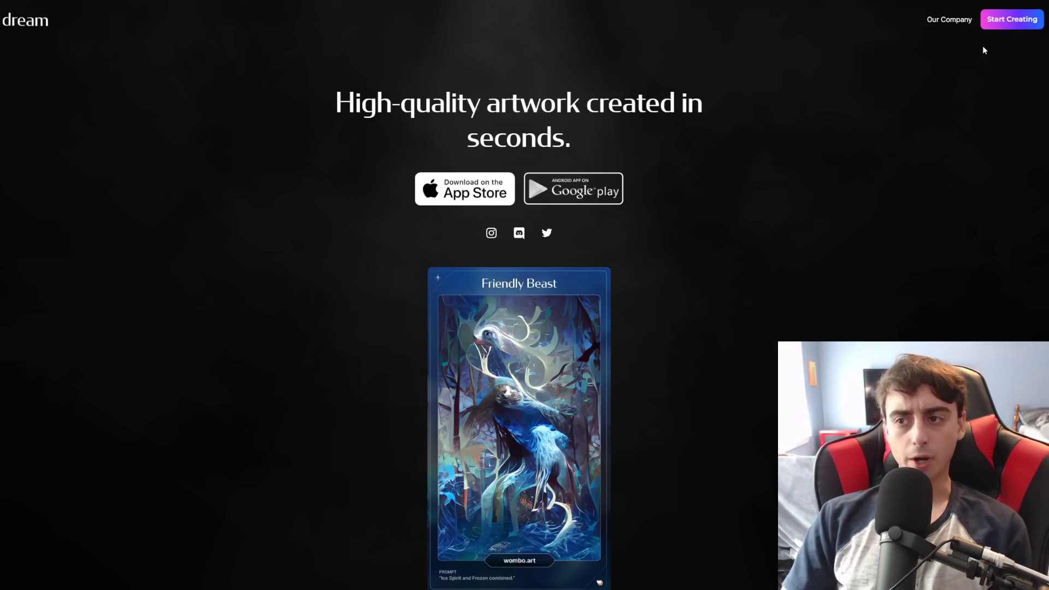
# Enter the copied prompt 'Low polygon render of a lemon character wearing sunglasses on a white background, isometric 3d HD'
pyautogui.scroll(-7, 864, 173)
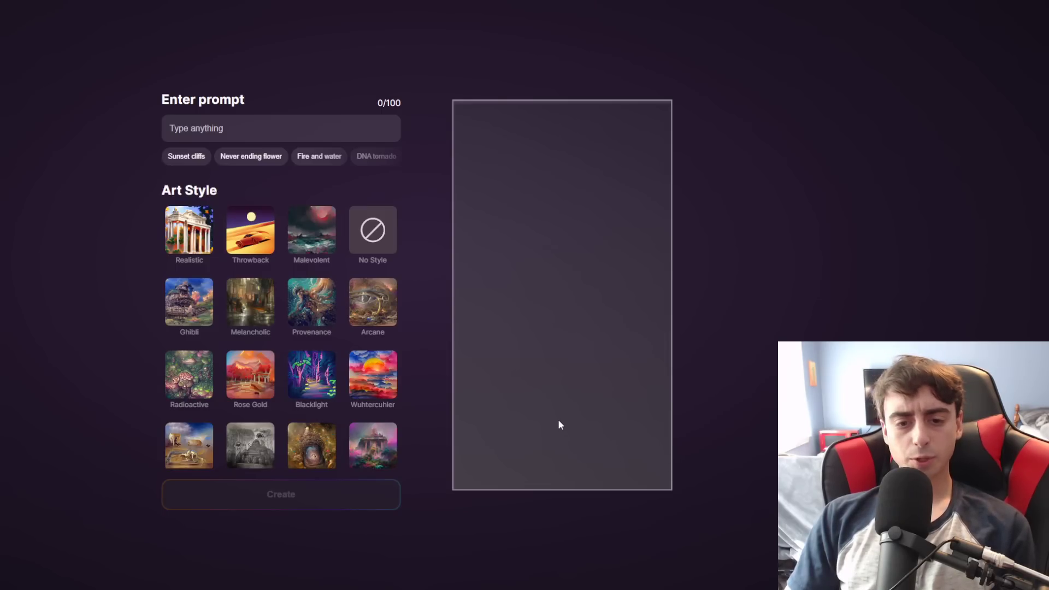
pyautogui.click(293, 131)
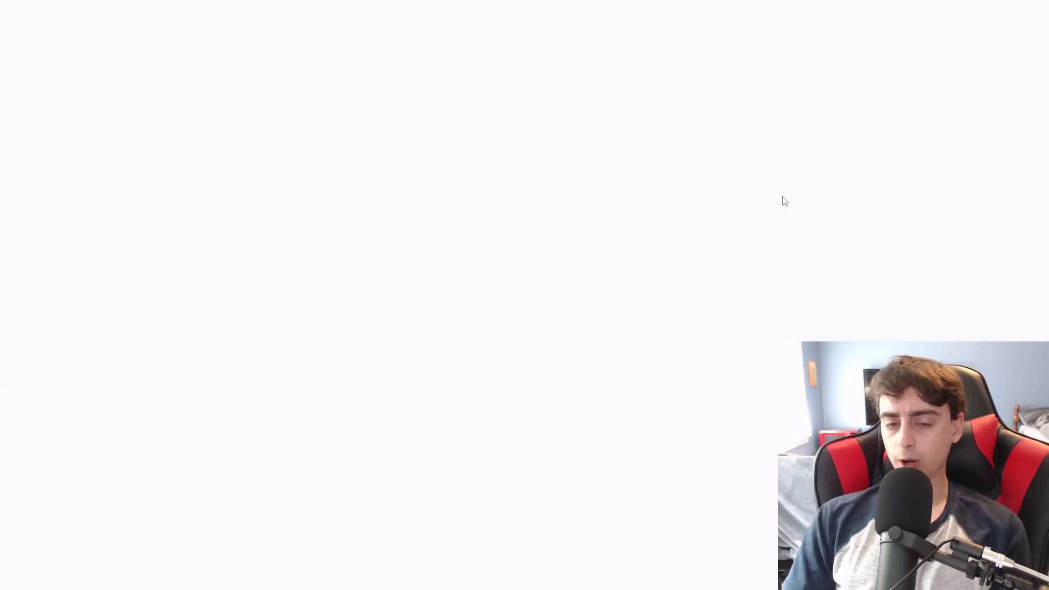
pyautogui.moveTo(600, 206); pyautogui.dragTo(671, 284)
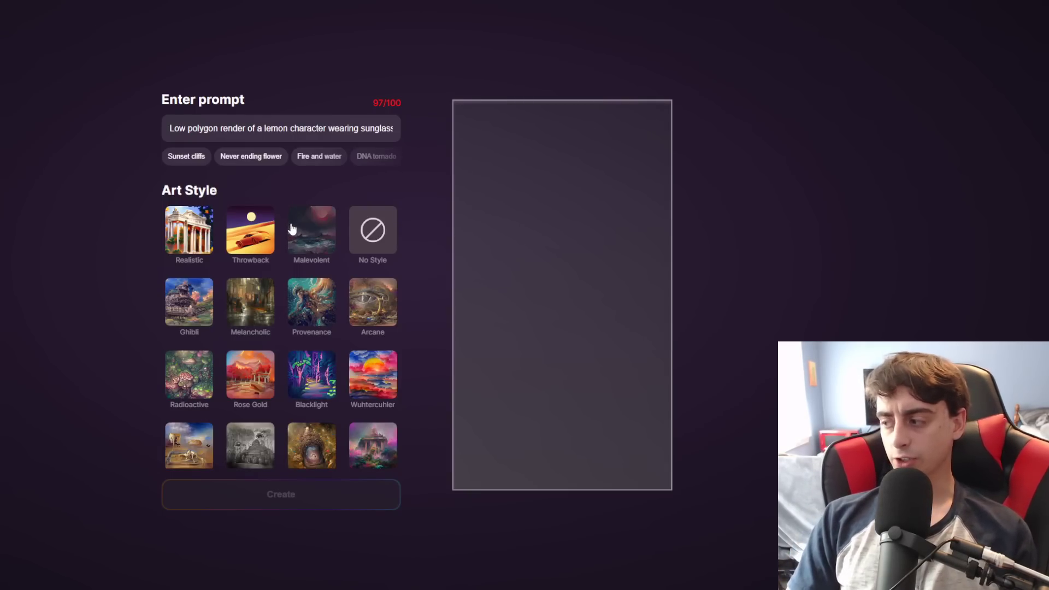
pyautogui.moveTo(229, 128); pyautogui.dragTo(403, 140)
pyautogui.click(357, 128)
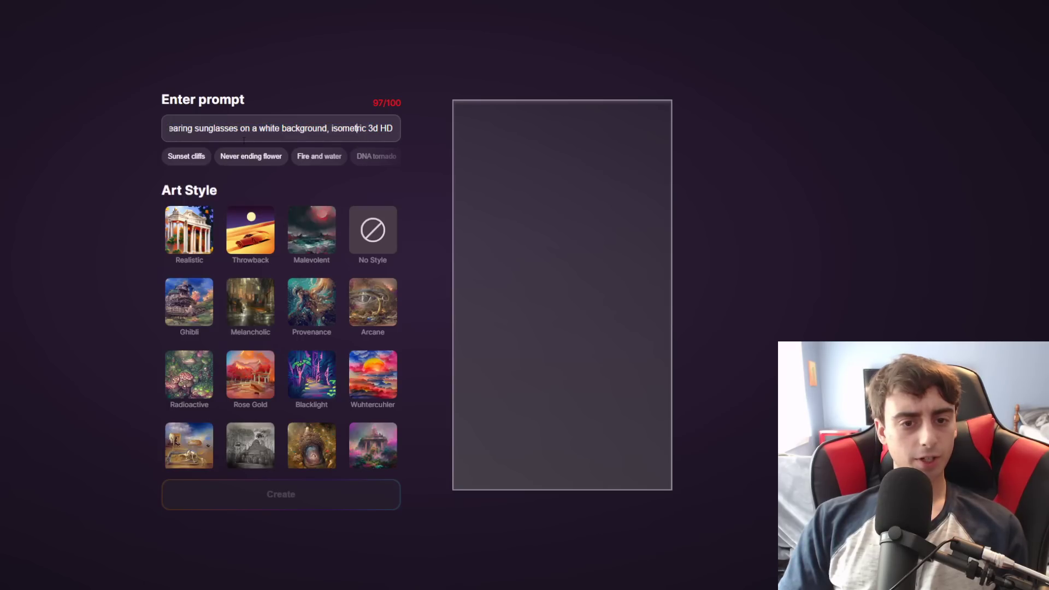
pyautogui.click(290, 160)
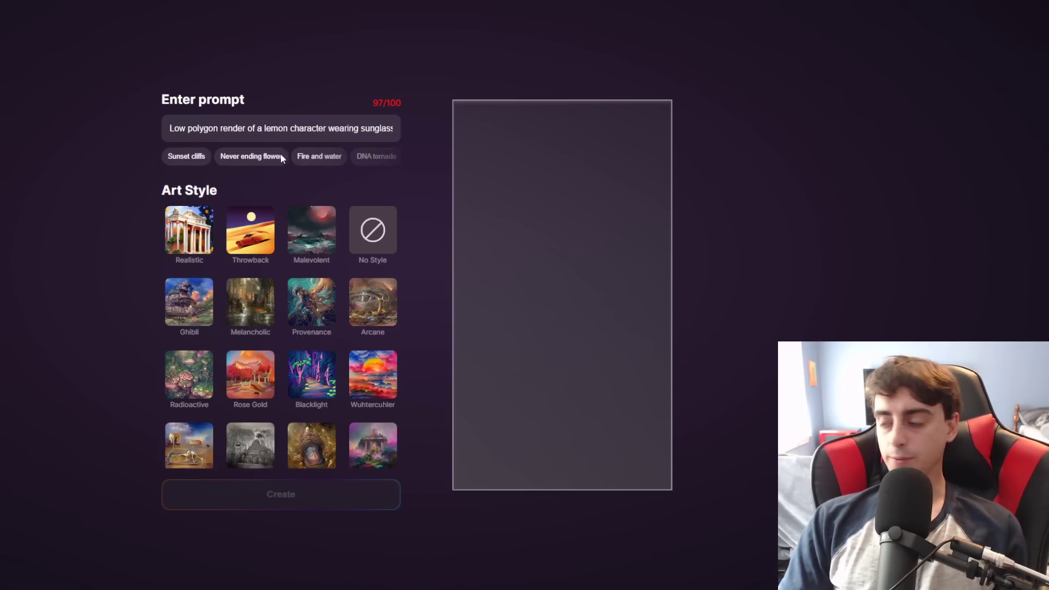
# Pick the No Style tile in the Art Style grid for the lemon prompt
pyautogui.scroll(-2, 338, 187)
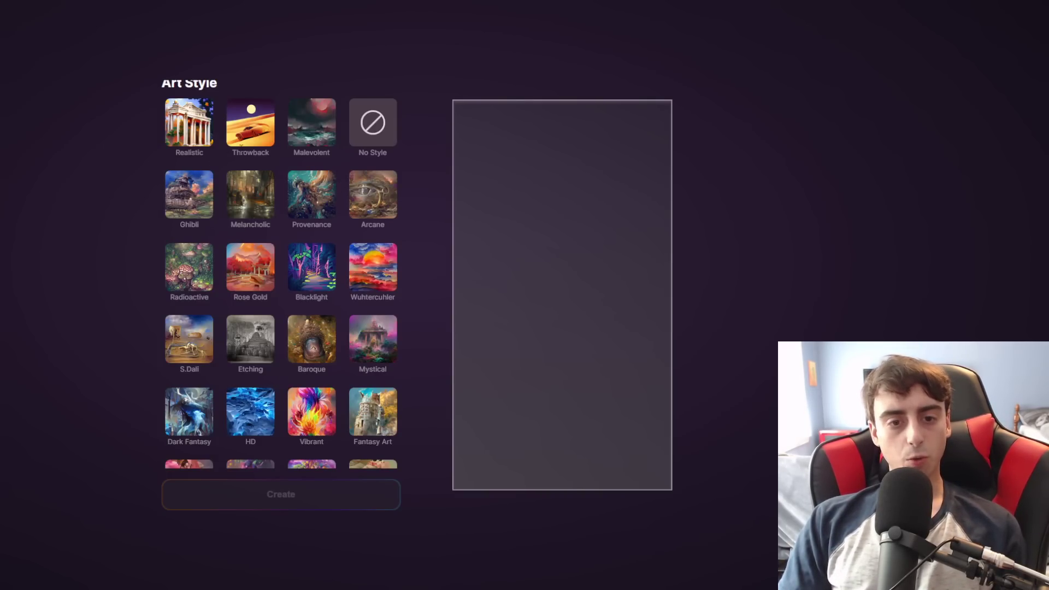
pyautogui.click(371, 148)
pyautogui.scroll(-8, 562, 155)
pyautogui.scroll(10, 370, 217)
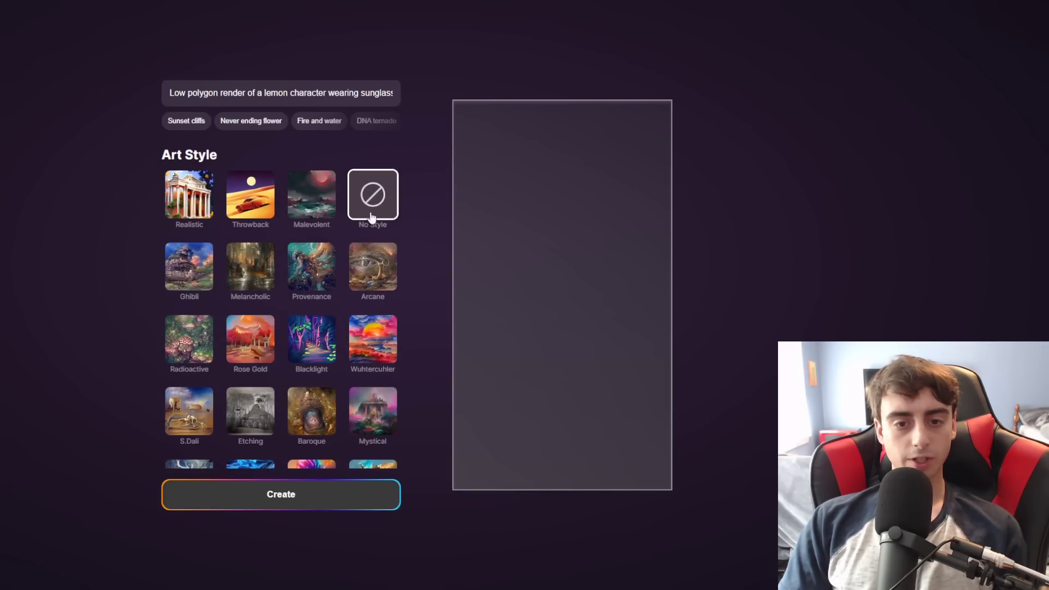
pyautogui.scroll(1, 370, 217)
pyautogui.scroll(-3, 188, 223)
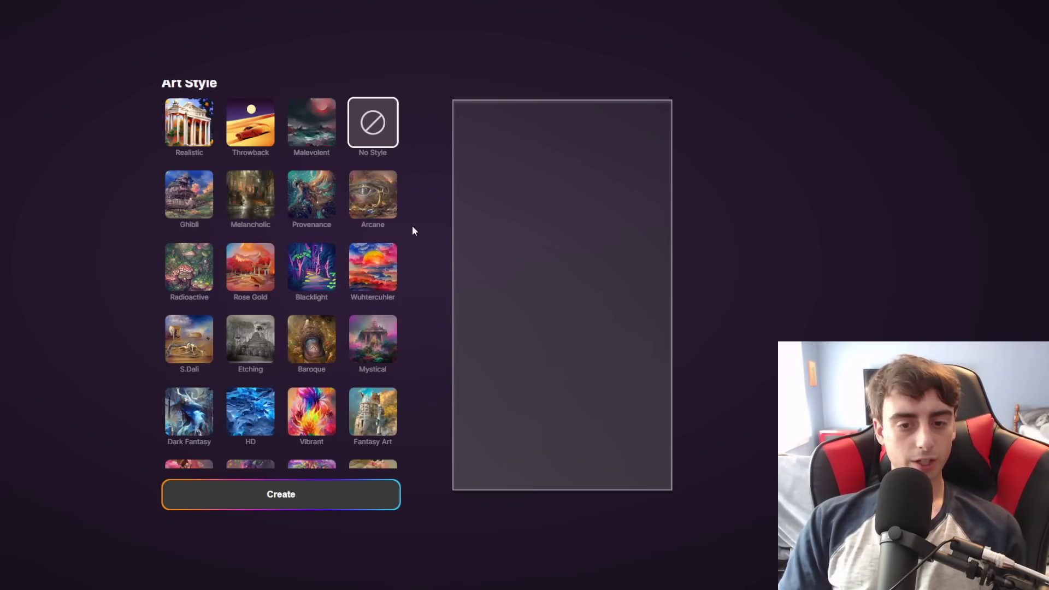
pyautogui.scroll(-3, 412, 225)
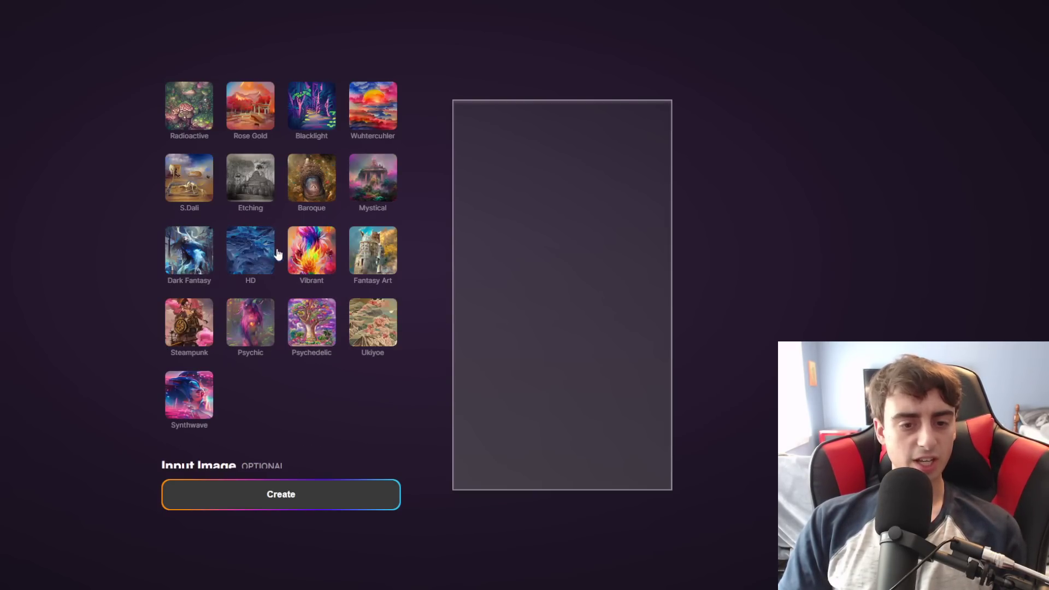
pyautogui.scroll(2, 339, 270)
pyautogui.scroll(-6, 339, 270)
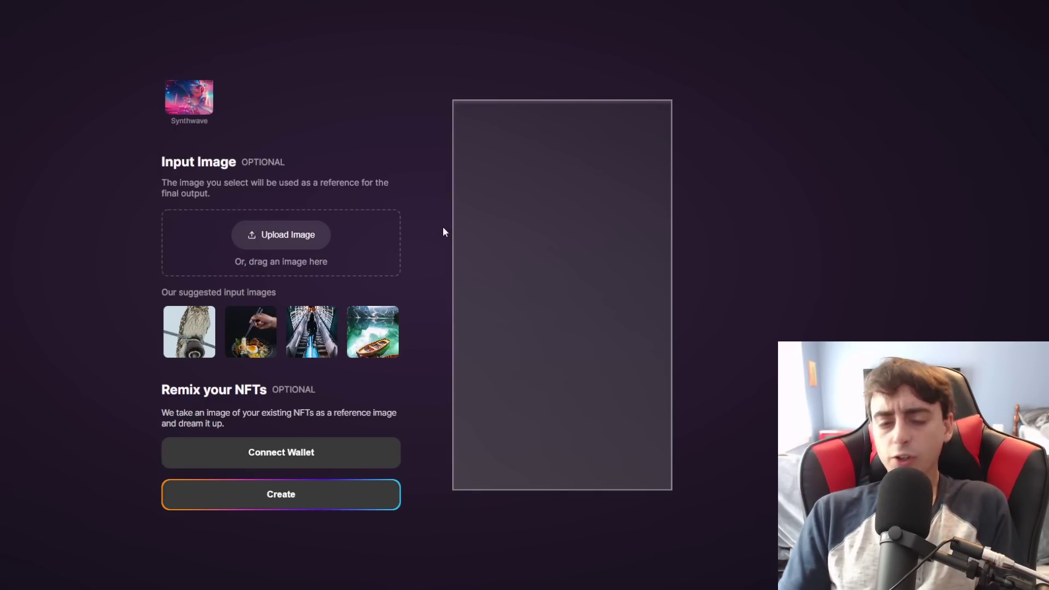
pyautogui.scroll(10, 237, 229)
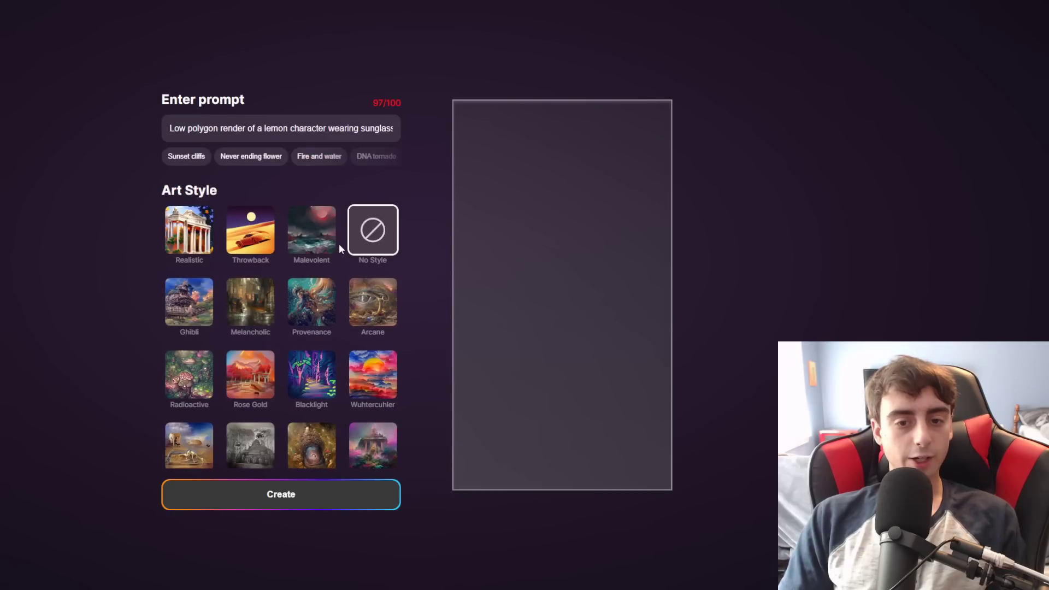
# Generate the white low-poly artwork, then scroll down to the Input Image section
pyautogui.click(308, 498)
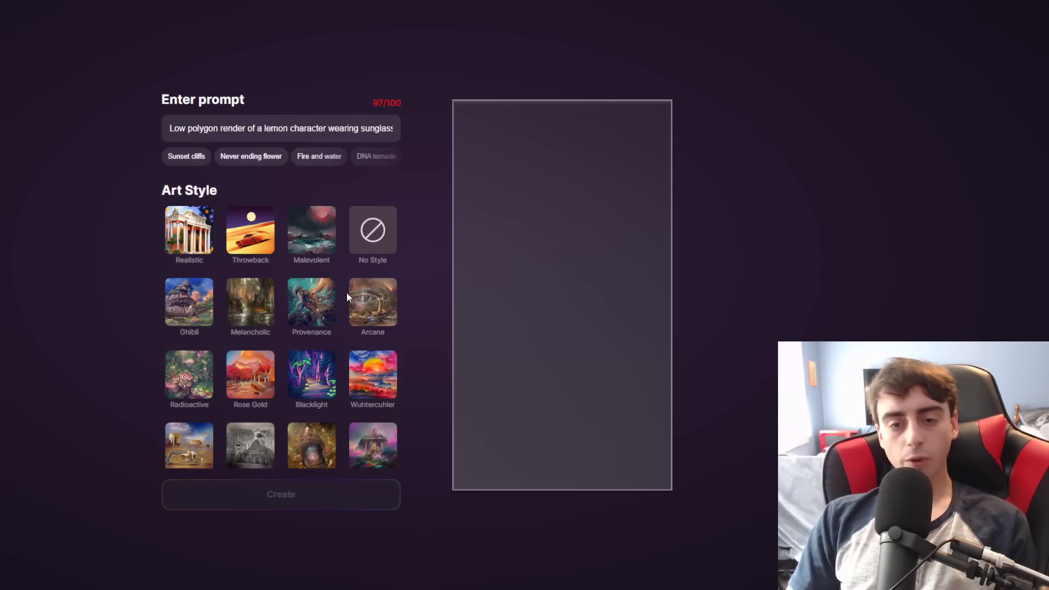
pyautogui.scroll(-8, 375, 305)
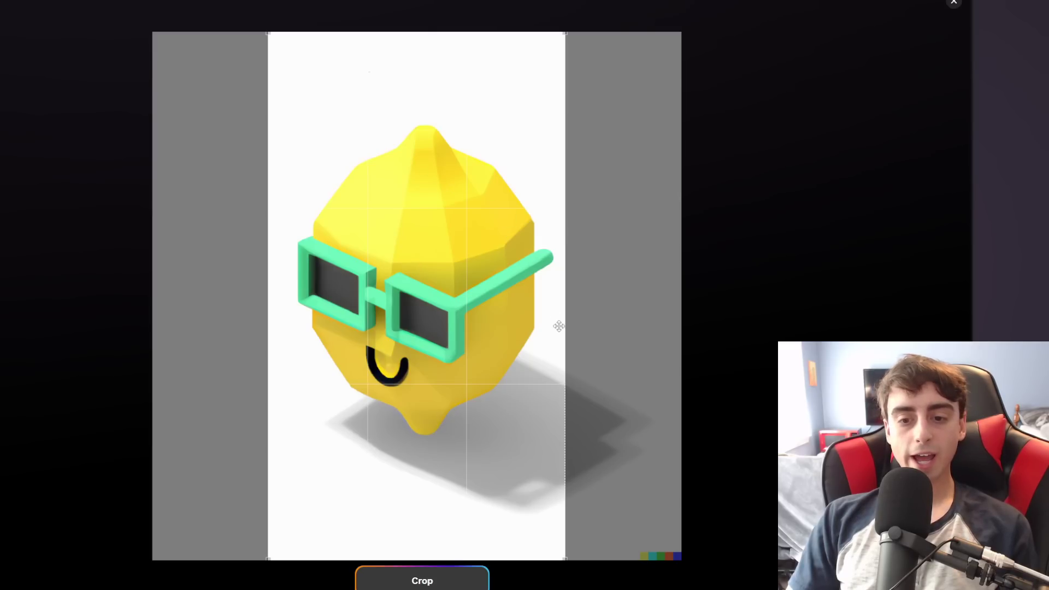
# Crop the lemon input image and set its influence to Normal after trying Weak and Strong
pyautogui.moveTo(529, 361); pyautogui.dragTo(527, 379)
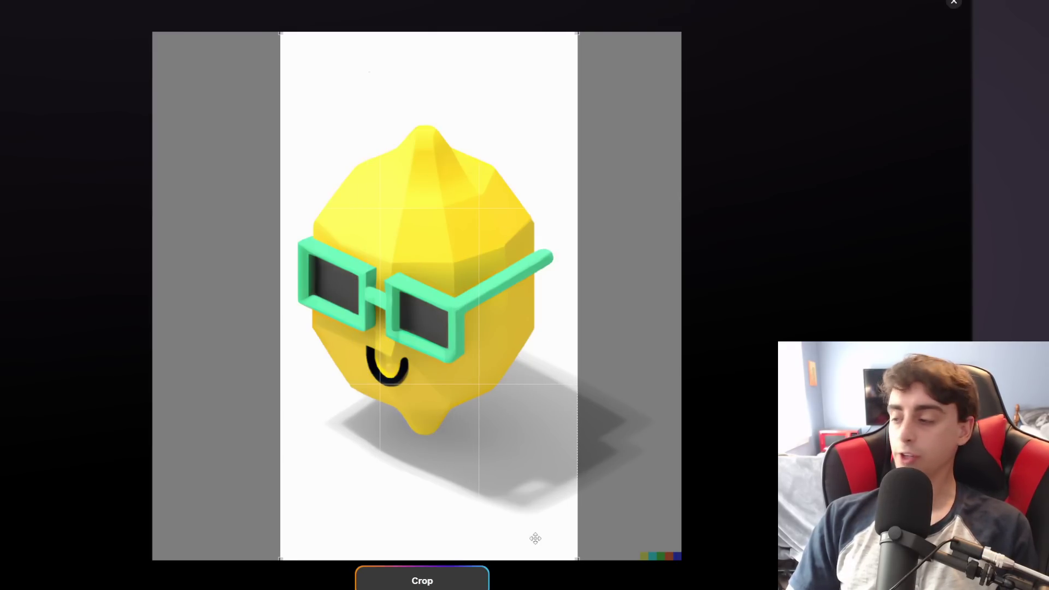
pyautogui.press('Return')
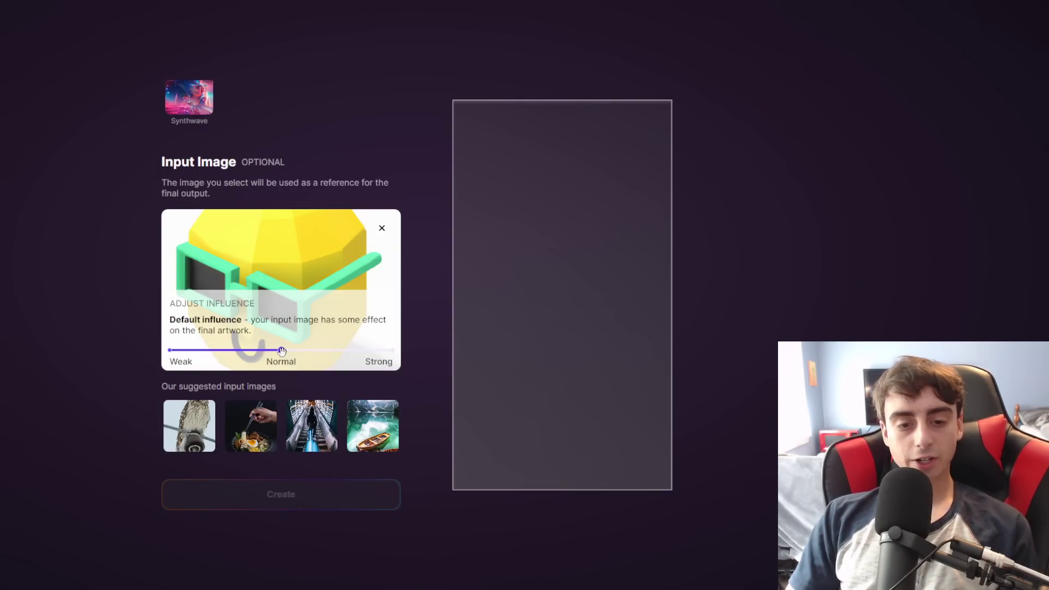
pyautogui.moveTo(281, 351); pyautogui.dragTo(175, 356)
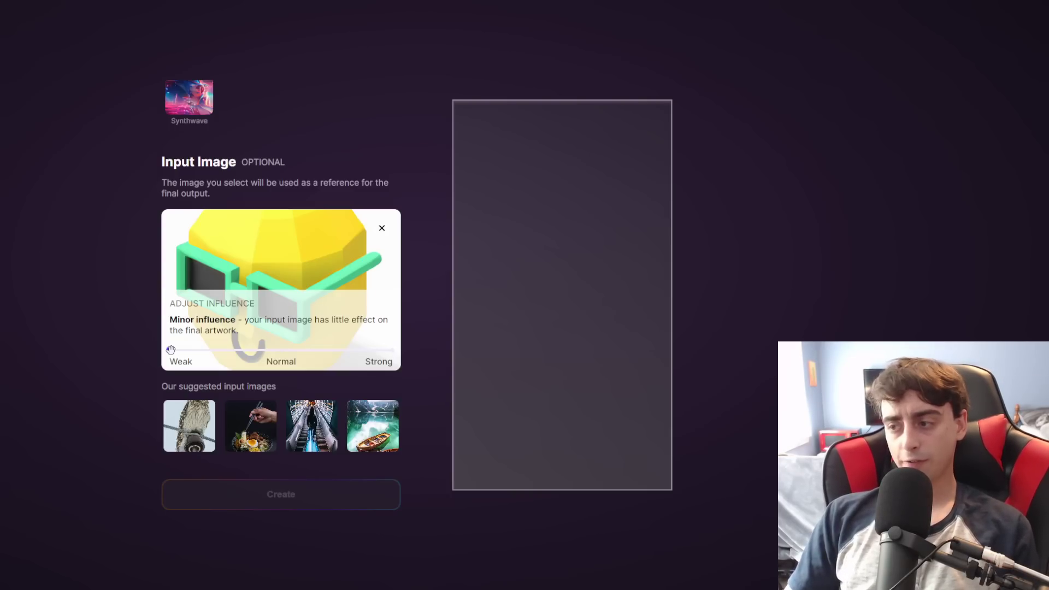
pyautogui.moveTo(170, 350); pyautogui.dragTo(279, 349)
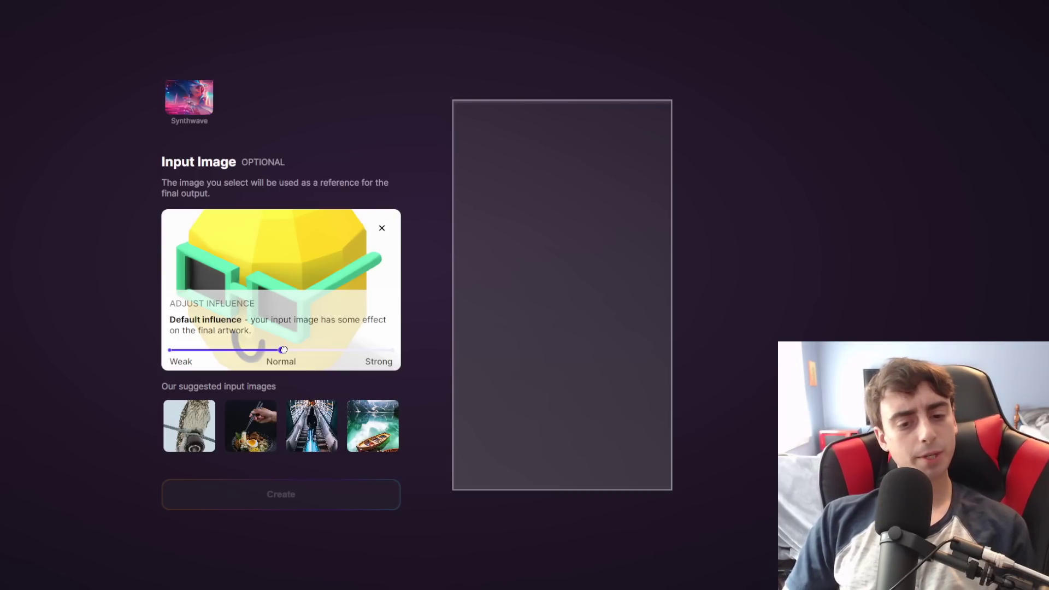
pyautogui.moveTo(280, 349); pyautogui.dragTo(460, 355)
pyautogui.click(293, 352)
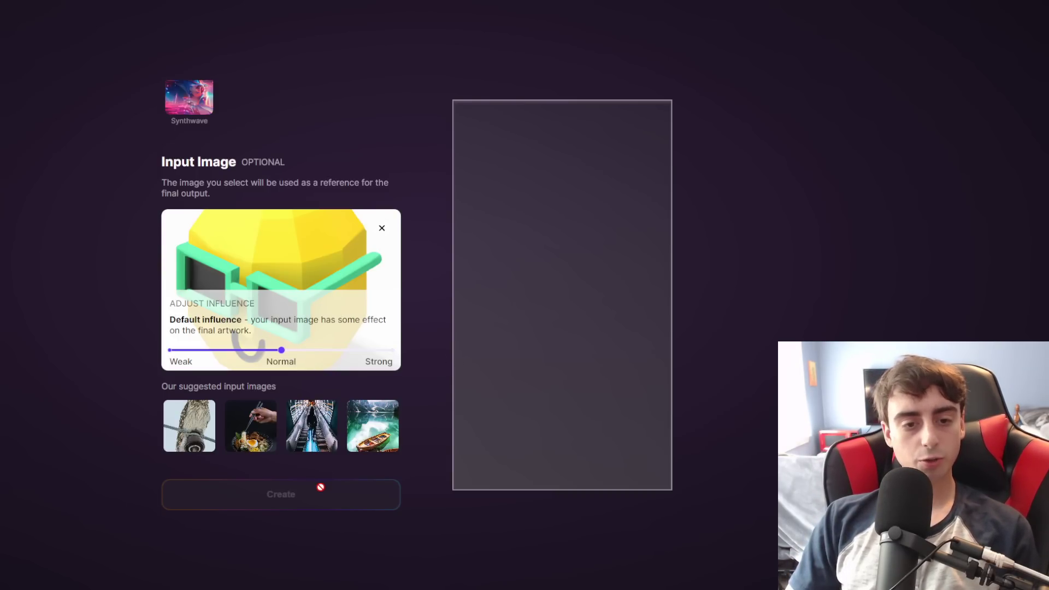
# Generate the sunglasses lemon artwork from the prompt and reference image, then return to the settings
pyautogui.scroll(8, 285, 337)
pyautogui.scroll(-1, 306, 409)
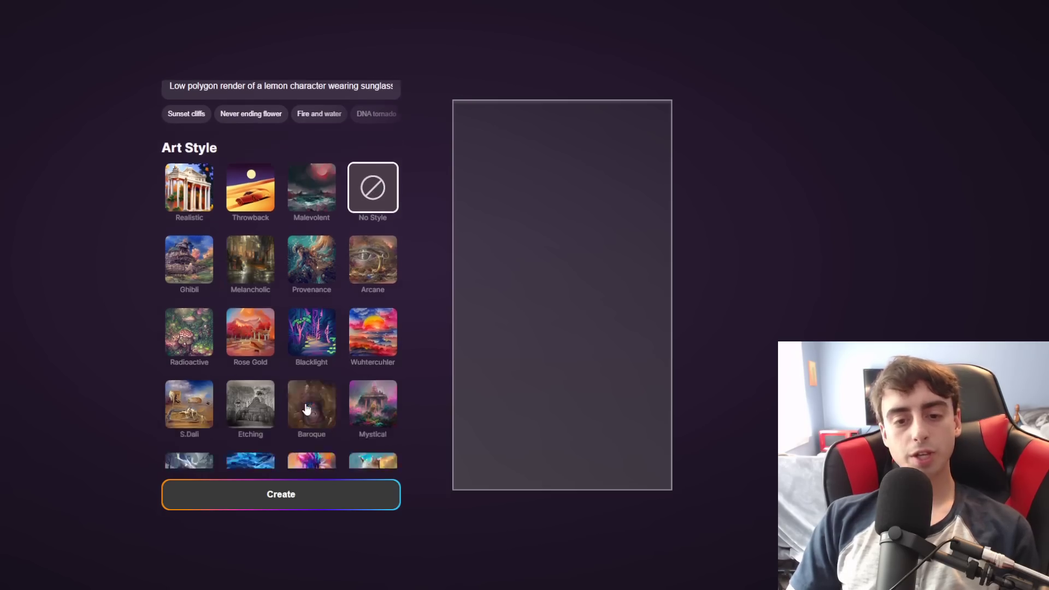
pyautogui.scroll(-7, 306, 409)
pyautogui.click(313, 495)
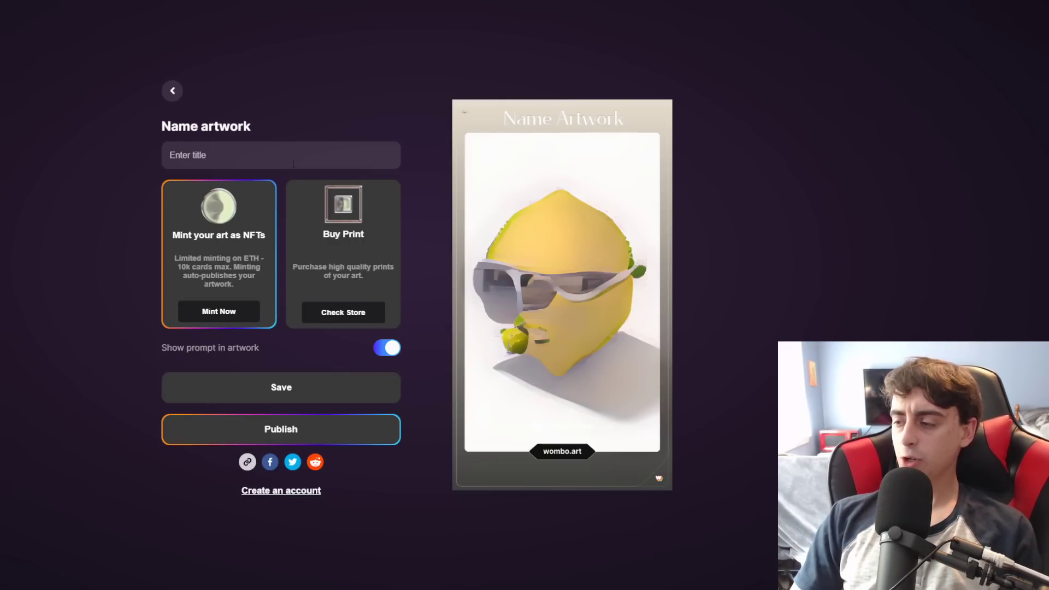
pyautogui.click(172, 91)
# Regenerate the lemon, then create a Realistic 'lemon character wearing sunglasses' image without an input picture
pyautogui.scroll(-10, 352, 405)
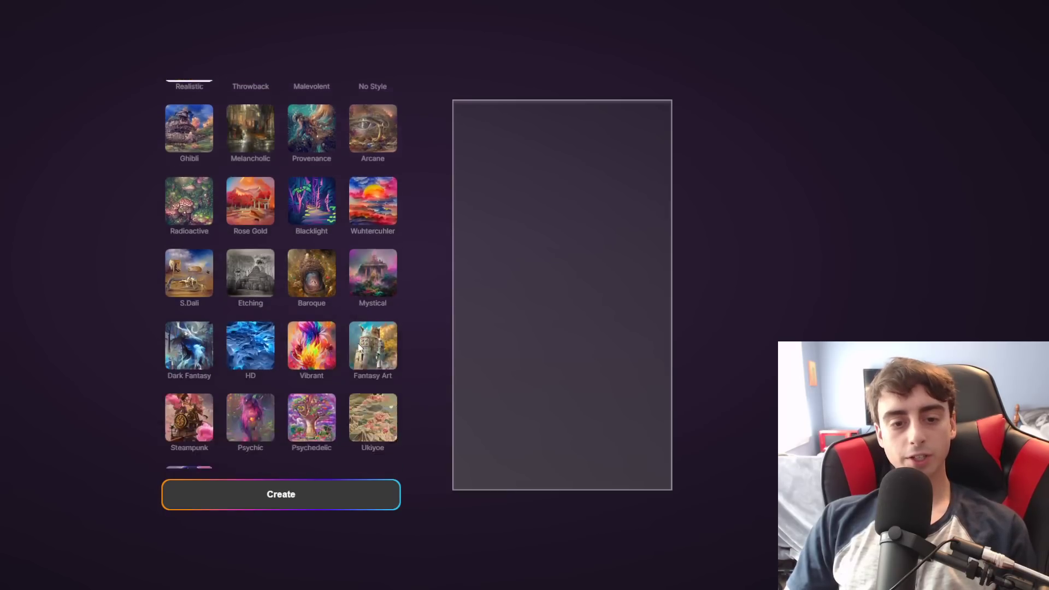
pyautogui.click(303, 485)
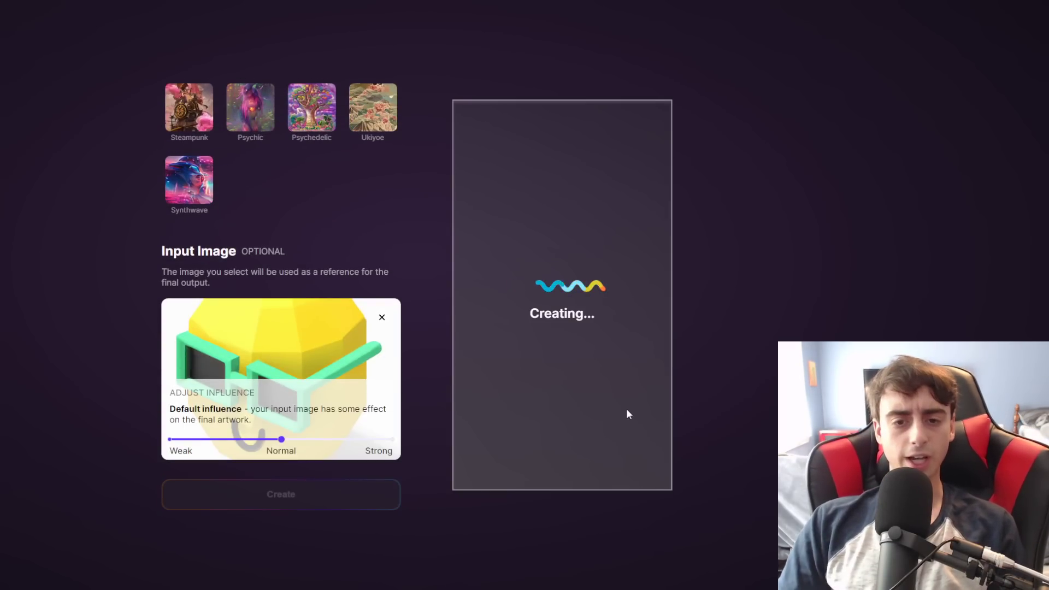
pyautogui.scroll(2, 284, 261)
pyautogui.scroll(6, 284, 261)
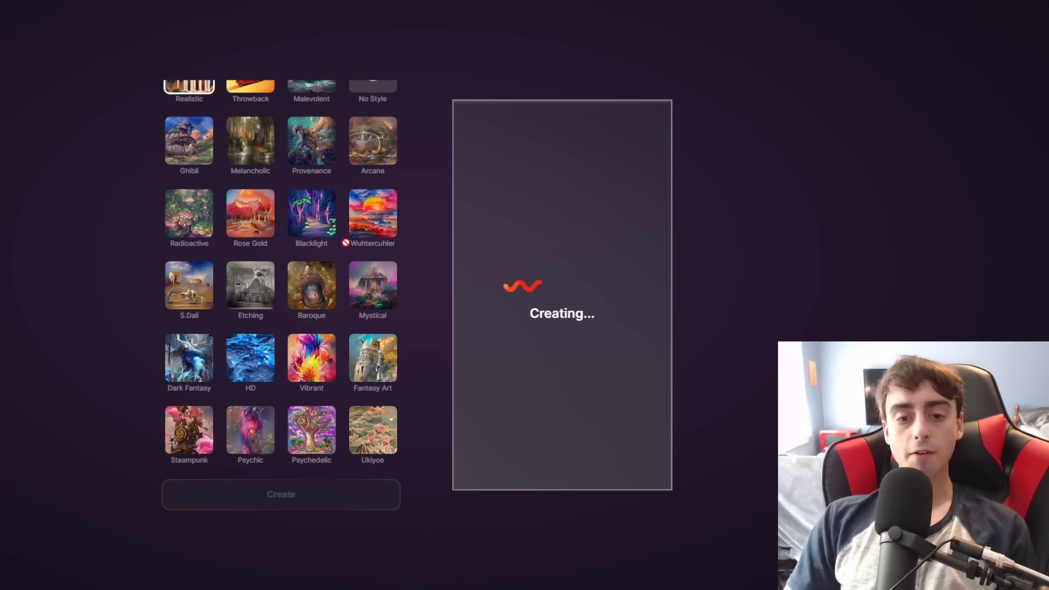
pyautogui.scroll(3, 289, 325)
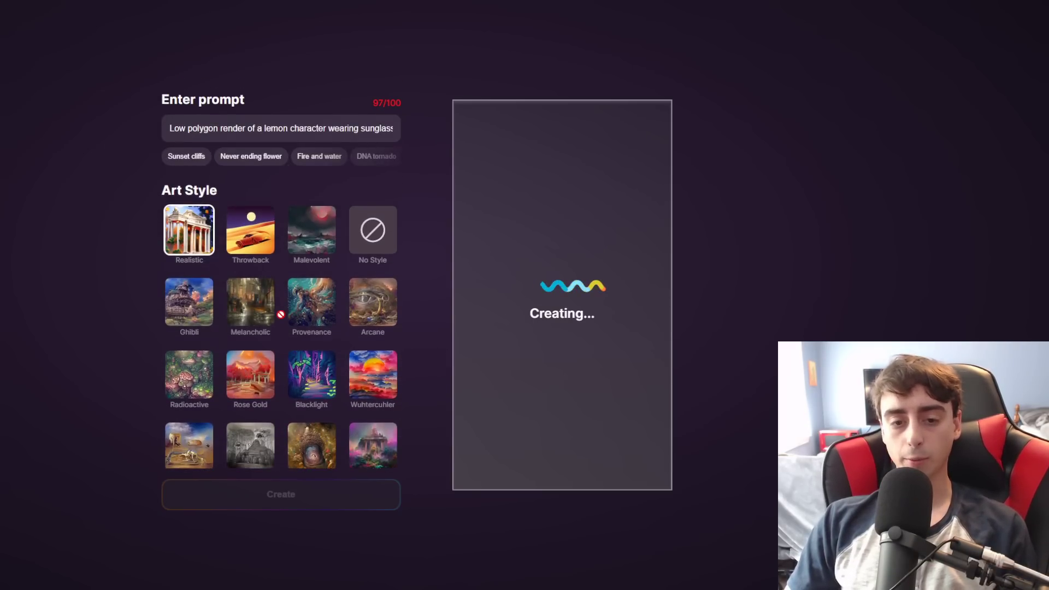
pyautogui.scroll(-10, 293, 330)
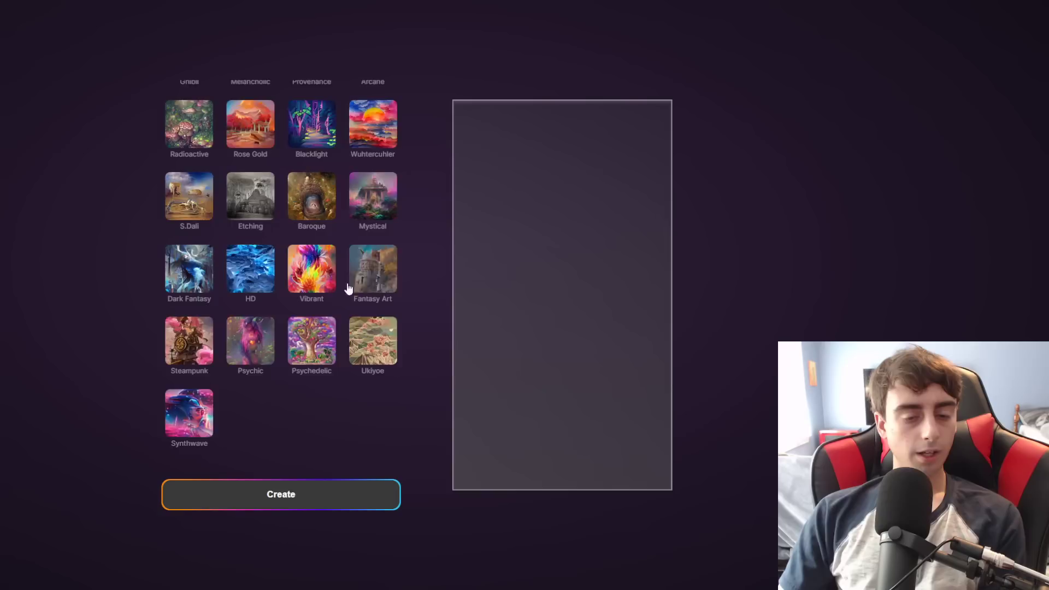
pyautogui.scroll(5, 348, 288)
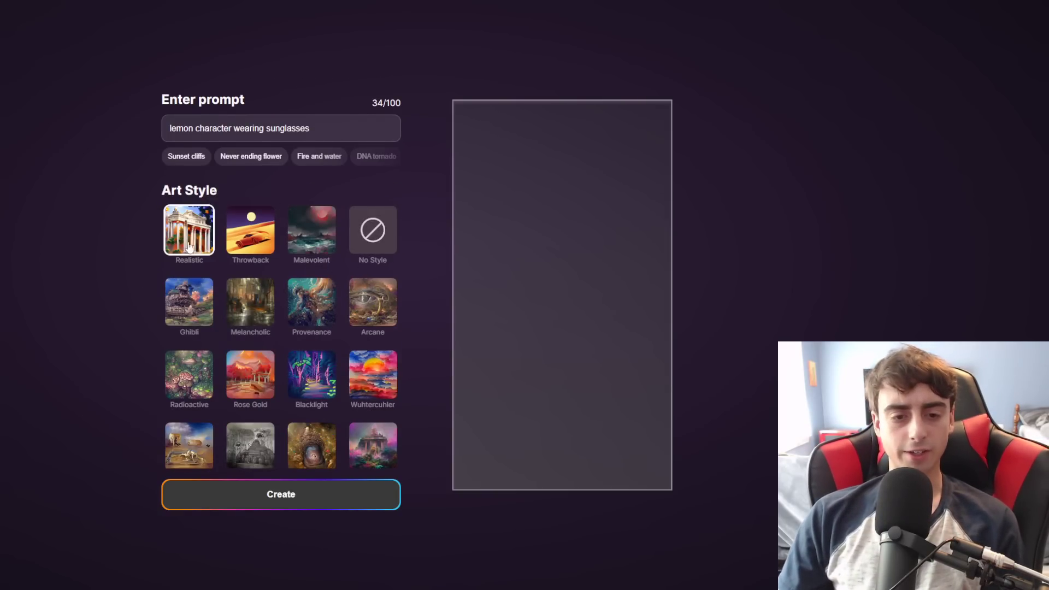
pyautogui.scroll(-6, 266, 386)
pyautogui.scroll(-4, 265, 390)
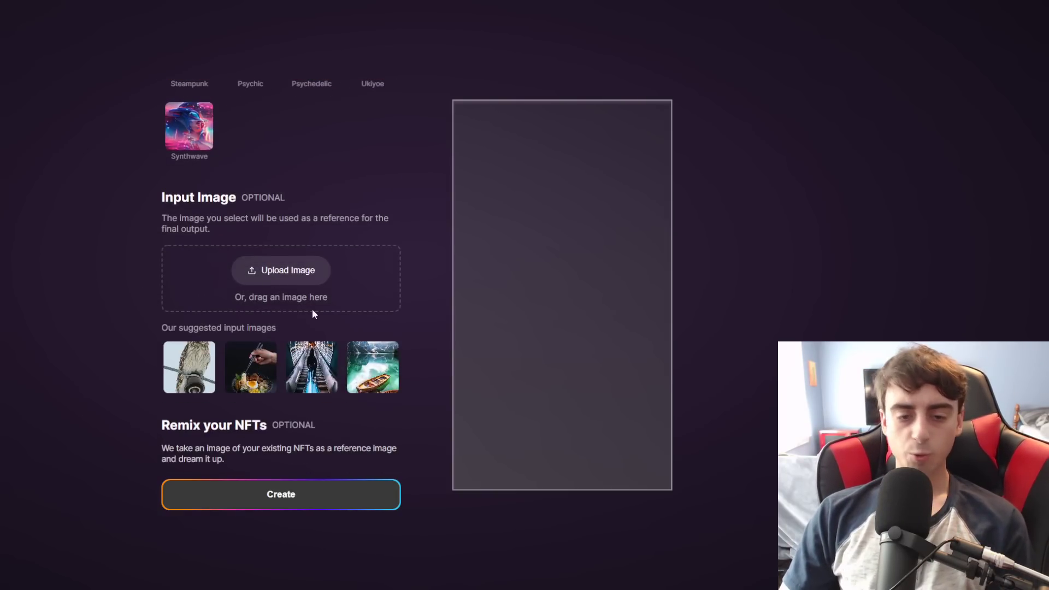
pyautogui.click(292, 499)
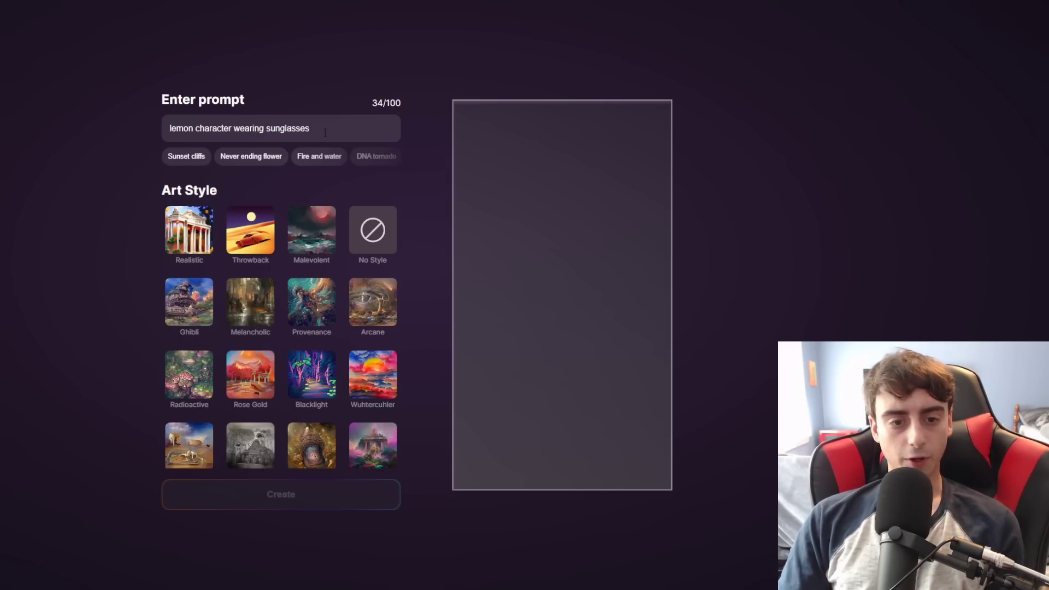
# Replace the prompt with 'photo of a chicken dancing'
pyautogui.scroll(-6, 343, 251)
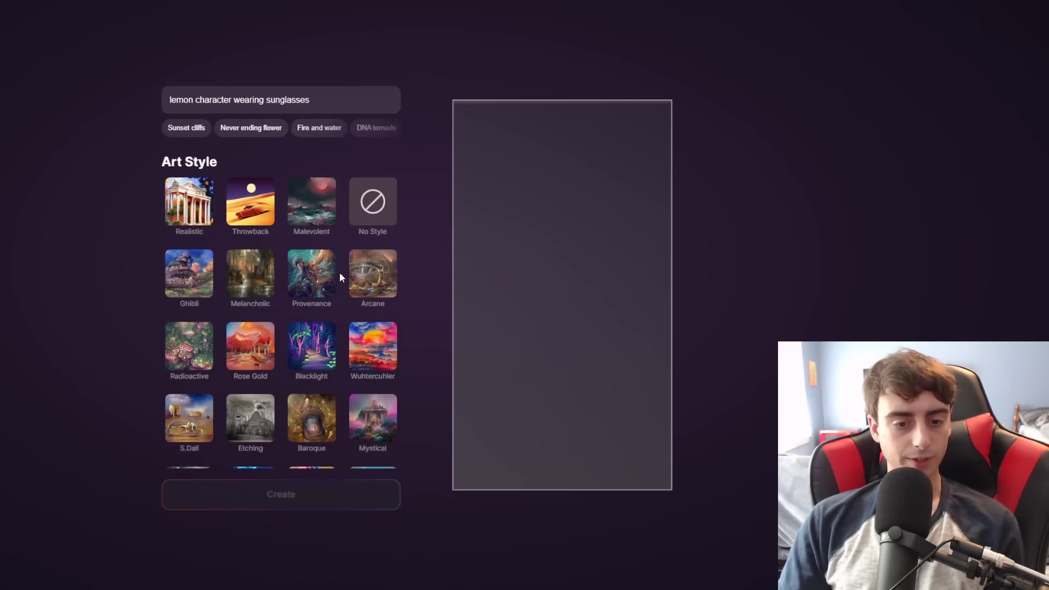
pyautogui.scroll(-4, 315, 224)
pyautogui.scroll(10, 271, 375)
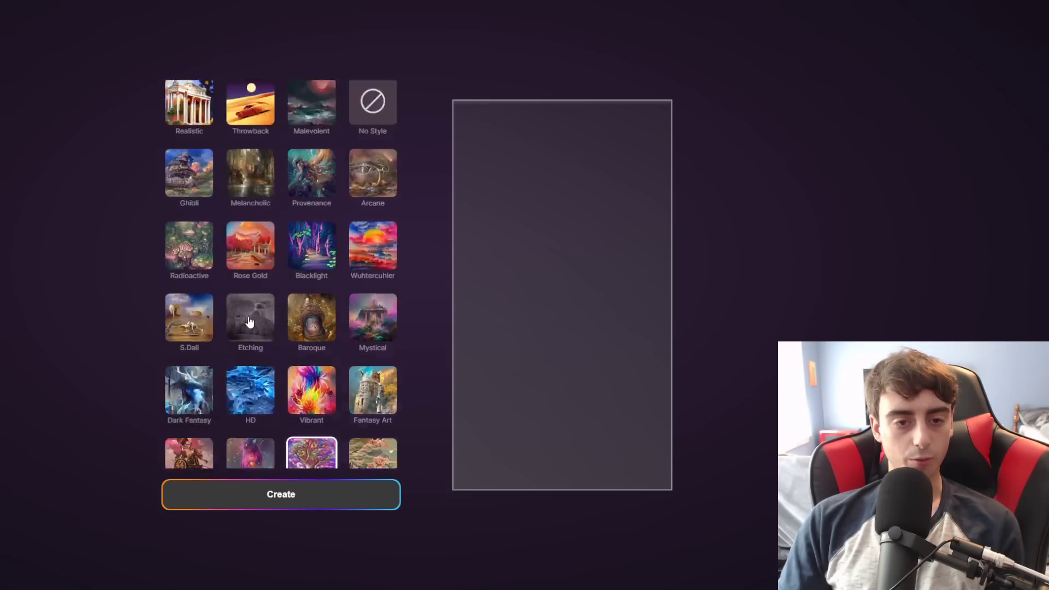
pyautogui.tripleClick(281, 127)
pyautogui.write('photo of a chicken dancin')
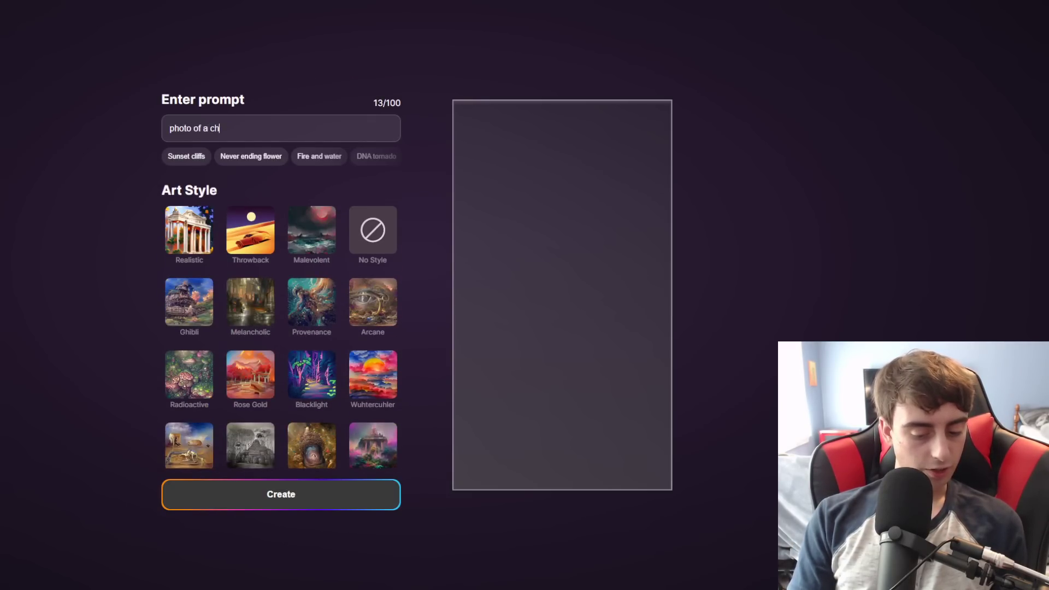
pyautogui.scroll(-1, 281, 273)
pyautogui.write('g')
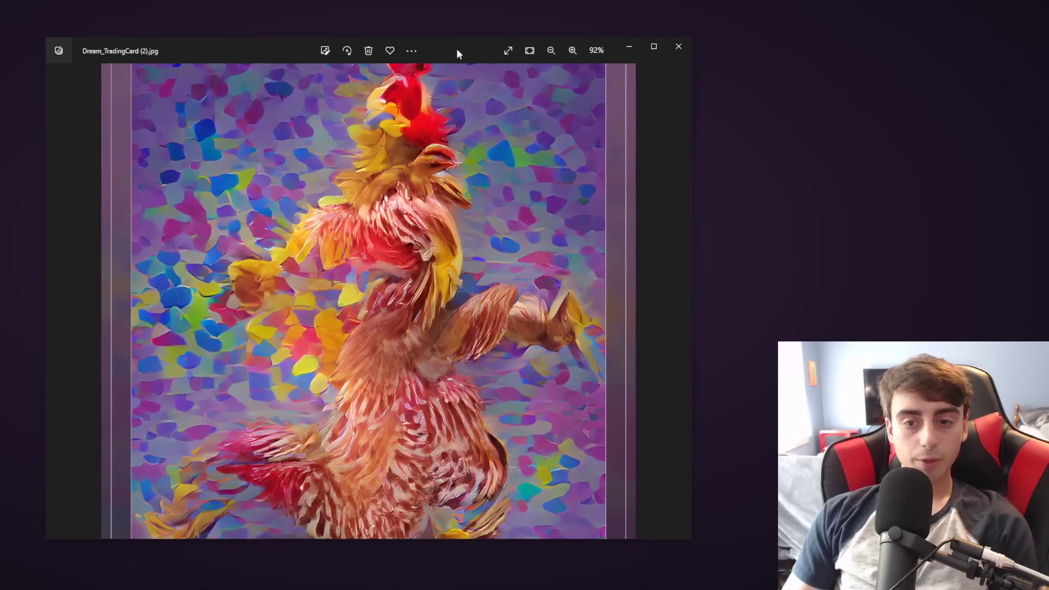
# Zoom and pan around the dancing-chicken card Dream_TradingCard (2).jpg, then close Photos
pyautogui.scroll(5, 398, 279)
pyautogui.scroll(-3, 398, 279)
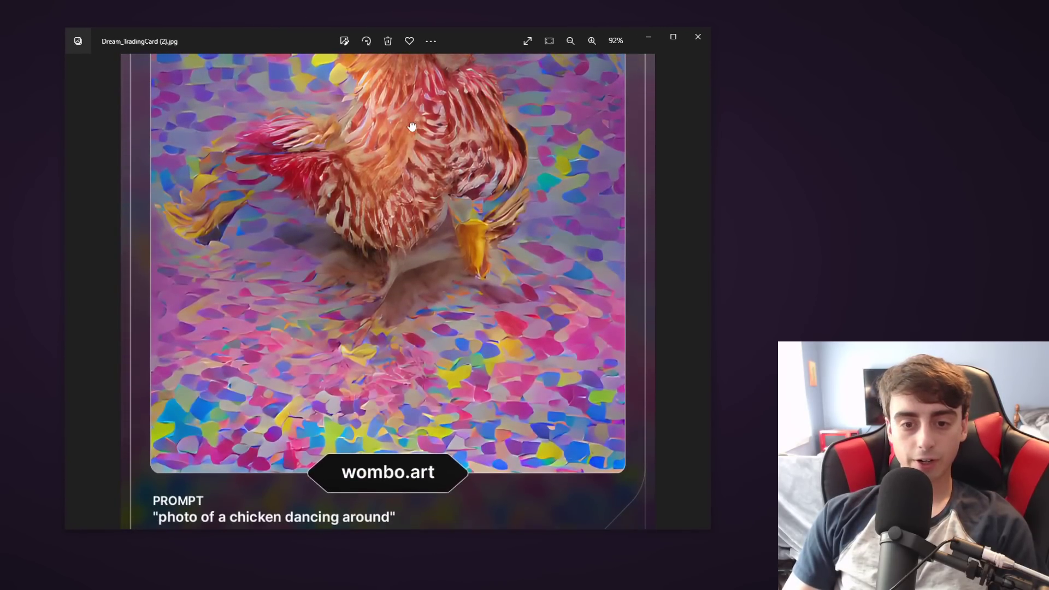
pyautogui.scroll(8, 387, 355)
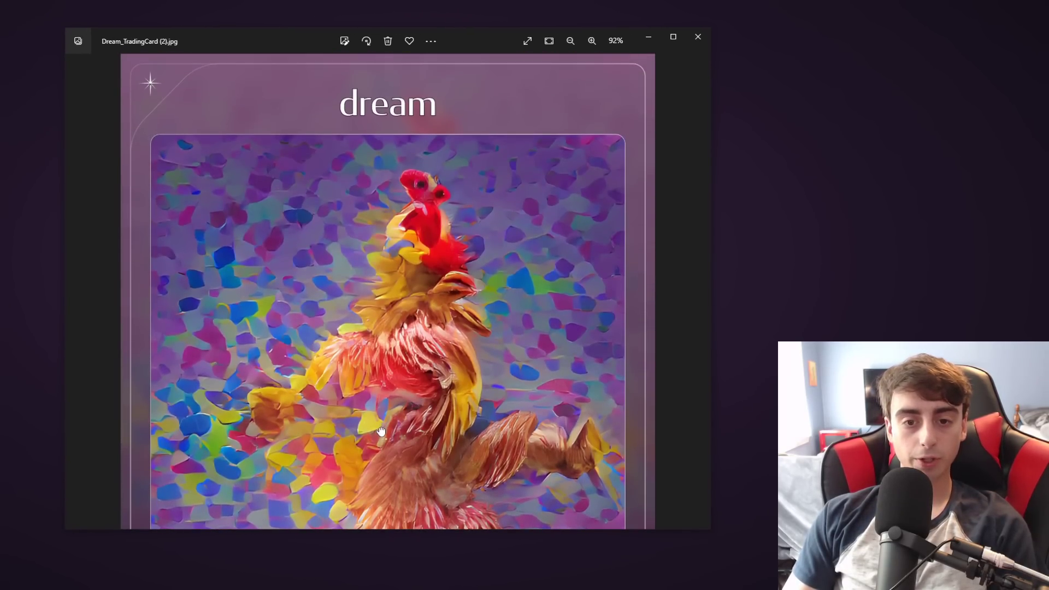
pyautogui.moveTo(381, 431); pyautogui.dragTo(403, 392)
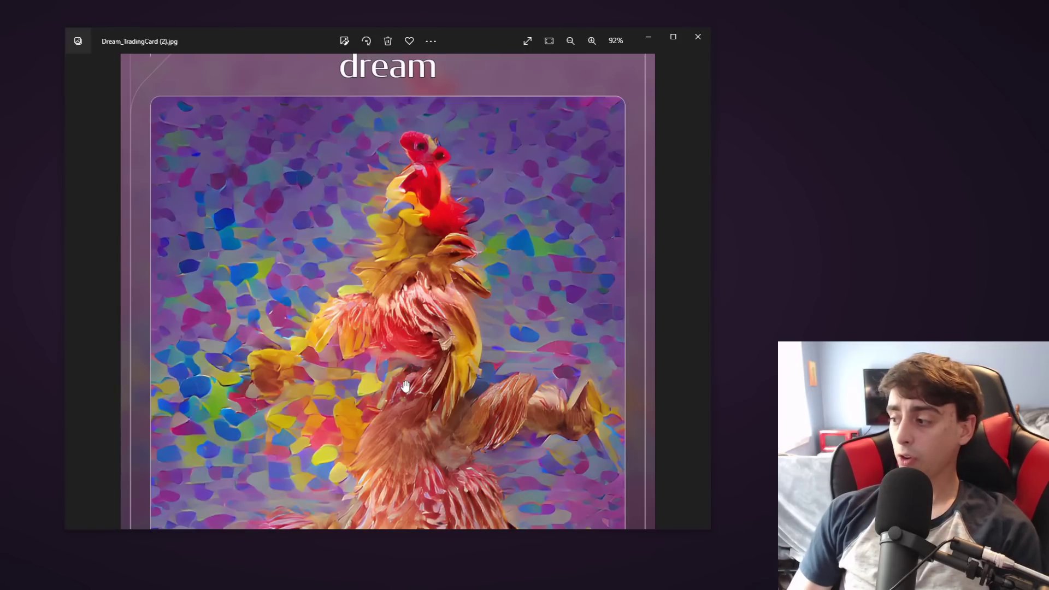
pyautogui.scroll(-6, 405, 386)
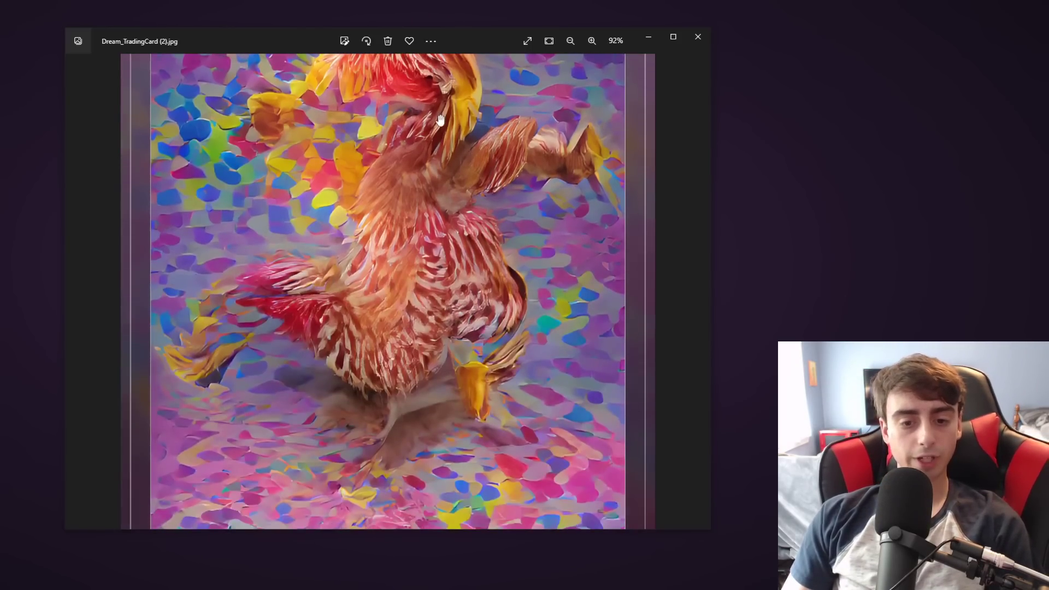
pyautogui.scroll(6, 451, 270)
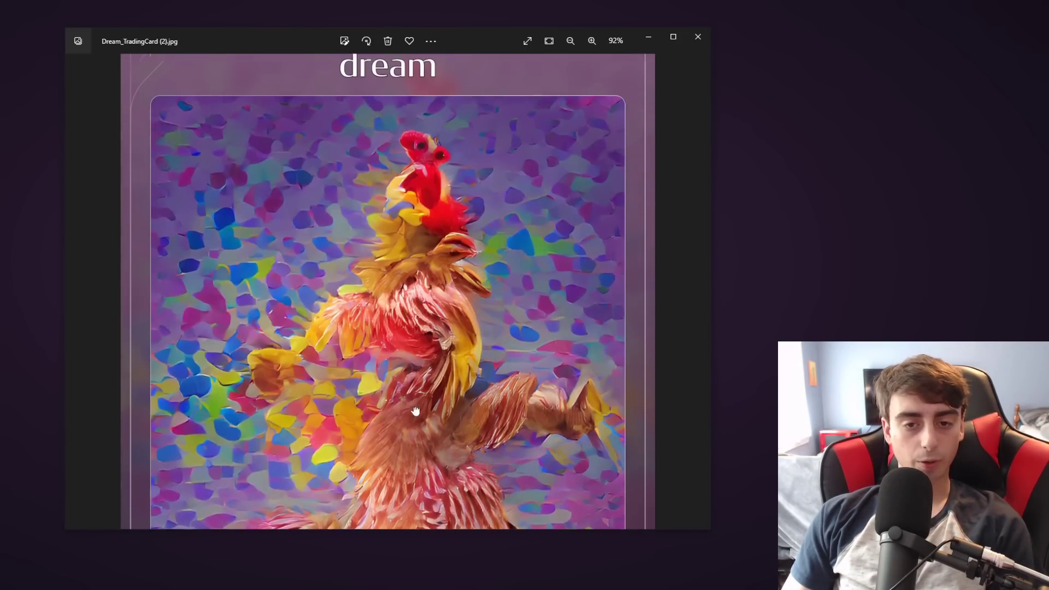
pyautogui.click(693, 42)
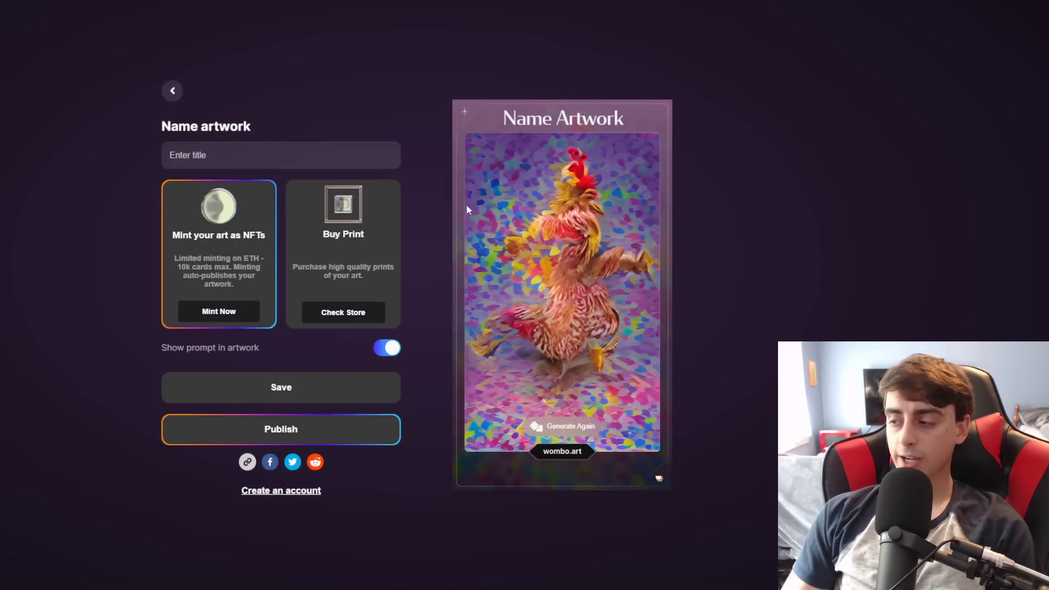
# Create the 'DNA tornado' image in Throwback style using the cropped lake photo at Weak influence
pyautogui.click(173, 92)
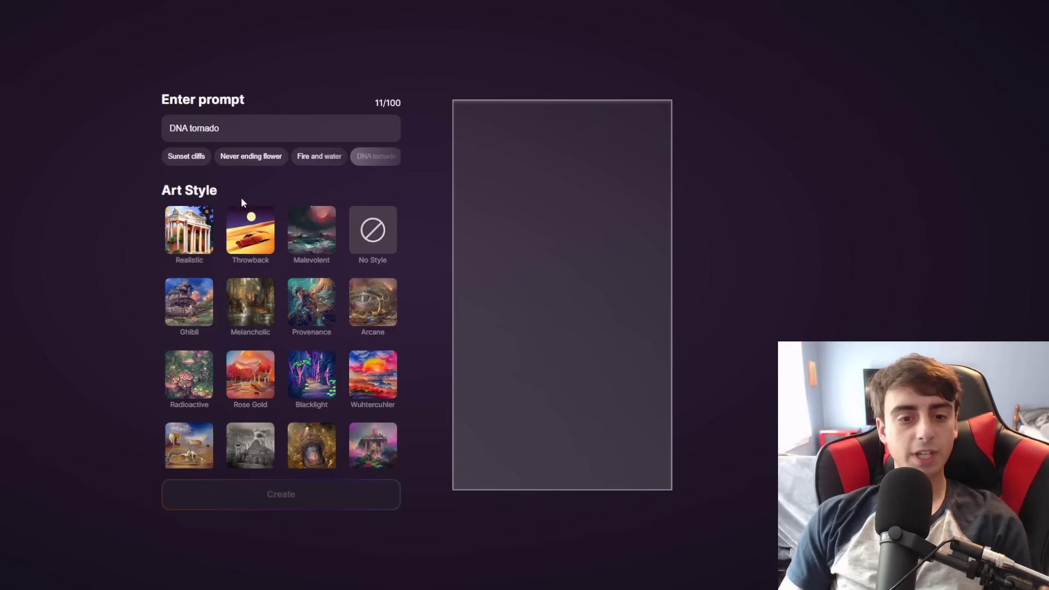
pyautogui.click(253, 236)
pyautogui.scroll(-5, 253, 236)
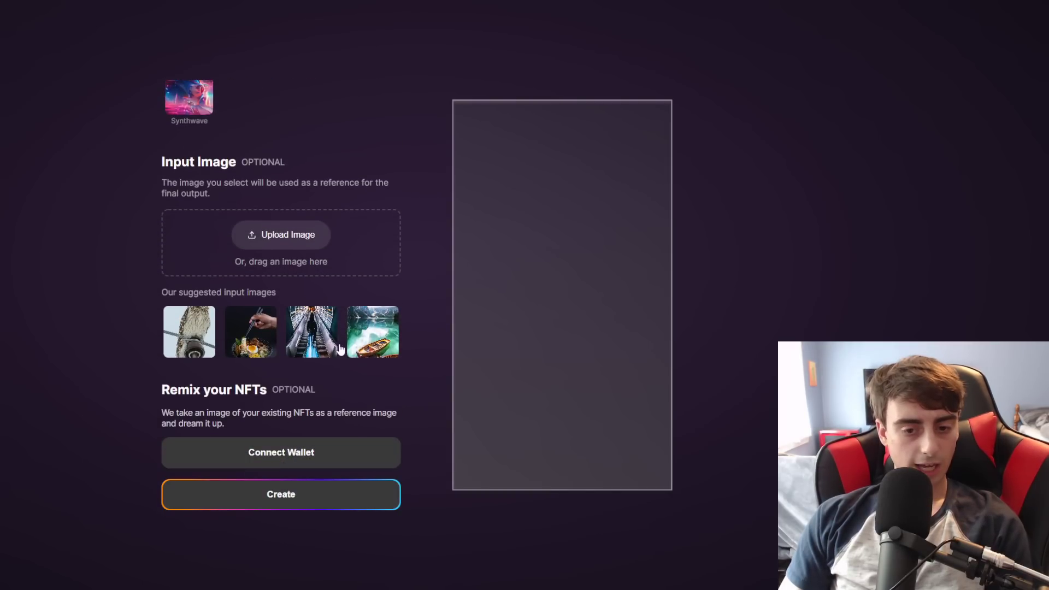
pyautogui.click(364, 338)
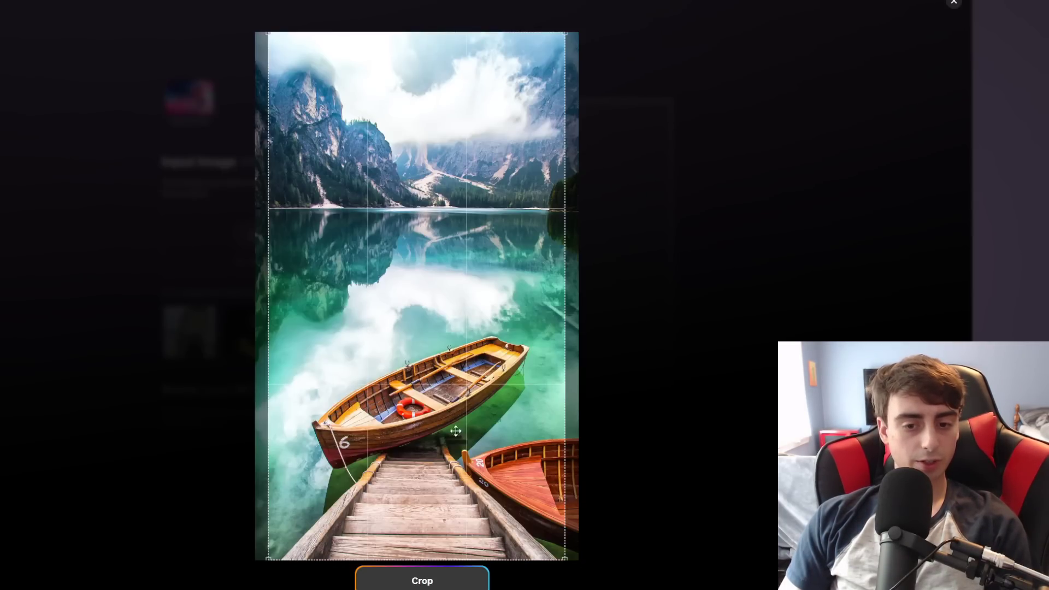
pyautogui.click(403, 580)
pyautogui.click(169, 349)
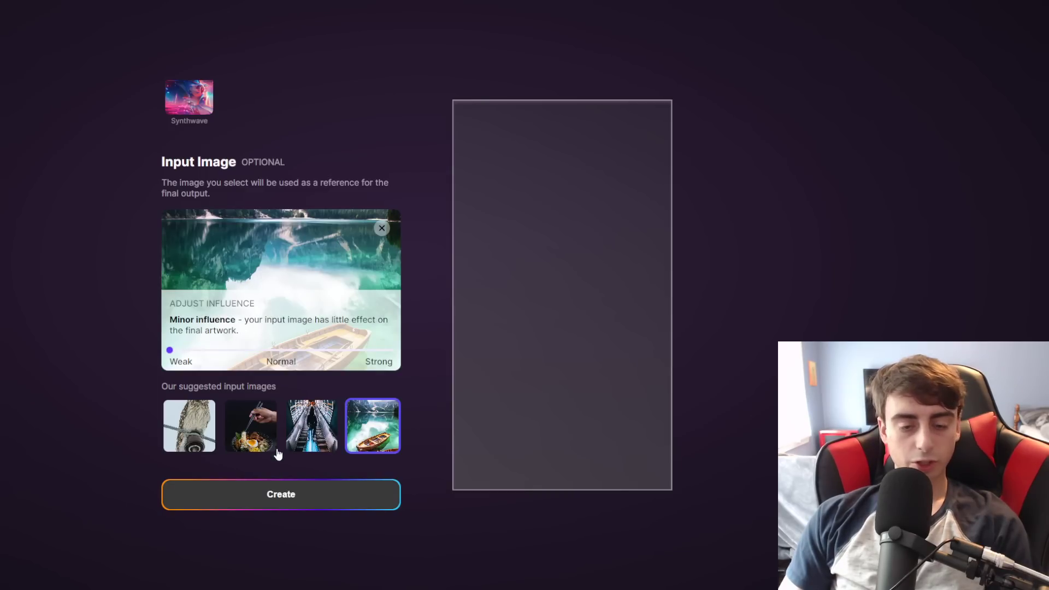
pyautogui.click(250, 497)
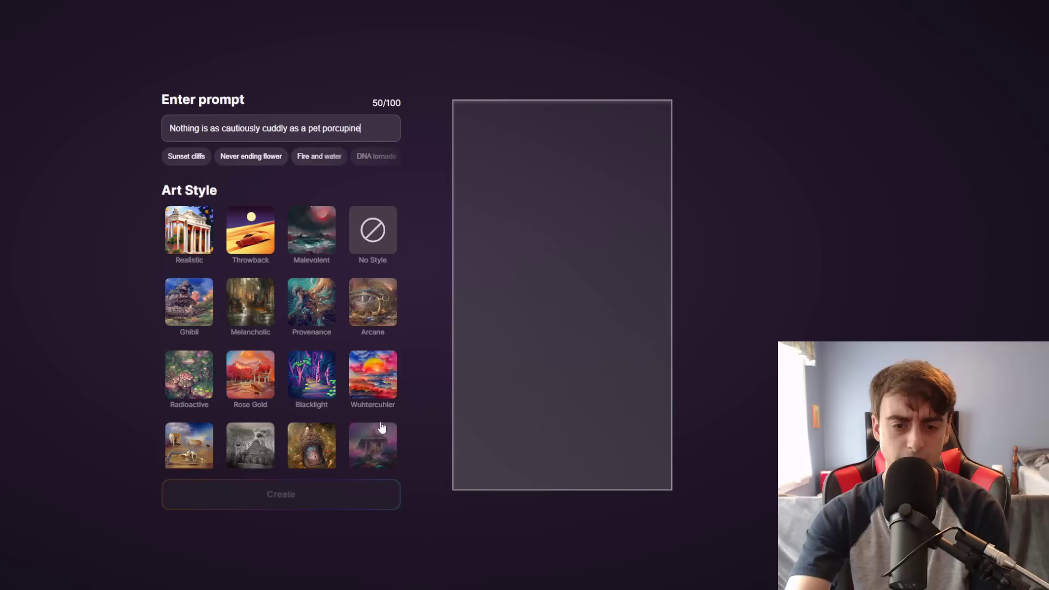
# Generate the pet porcupine prompt in Ghibli style with the weak lake reference, then return to the form
pyautogui.scroll(-2, 273, 246)
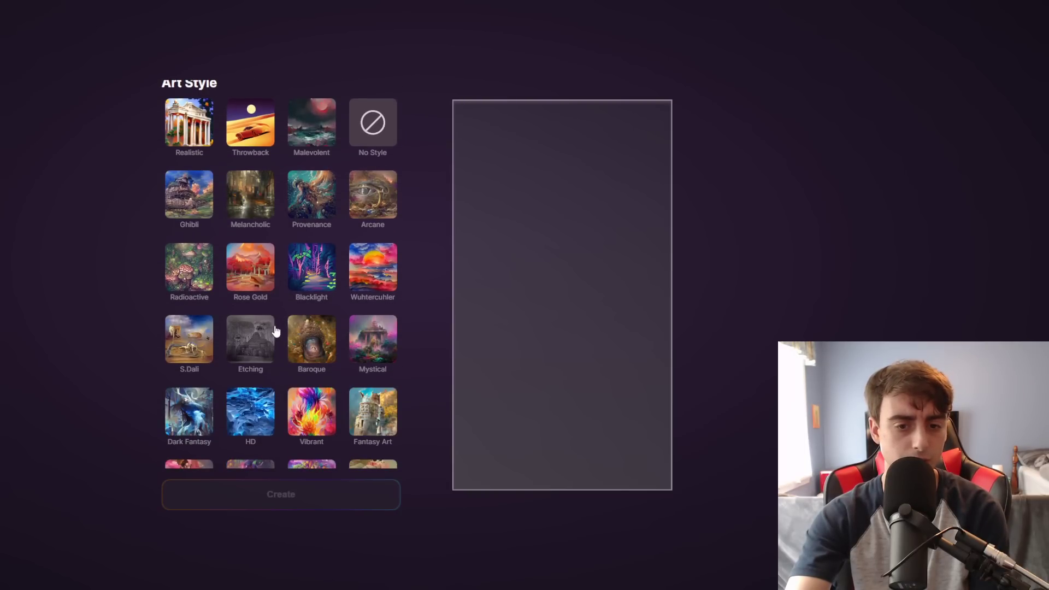
pyautogui.scroll(-5, 316, 349)
pyautogui.scroll(-4, 320, 365)
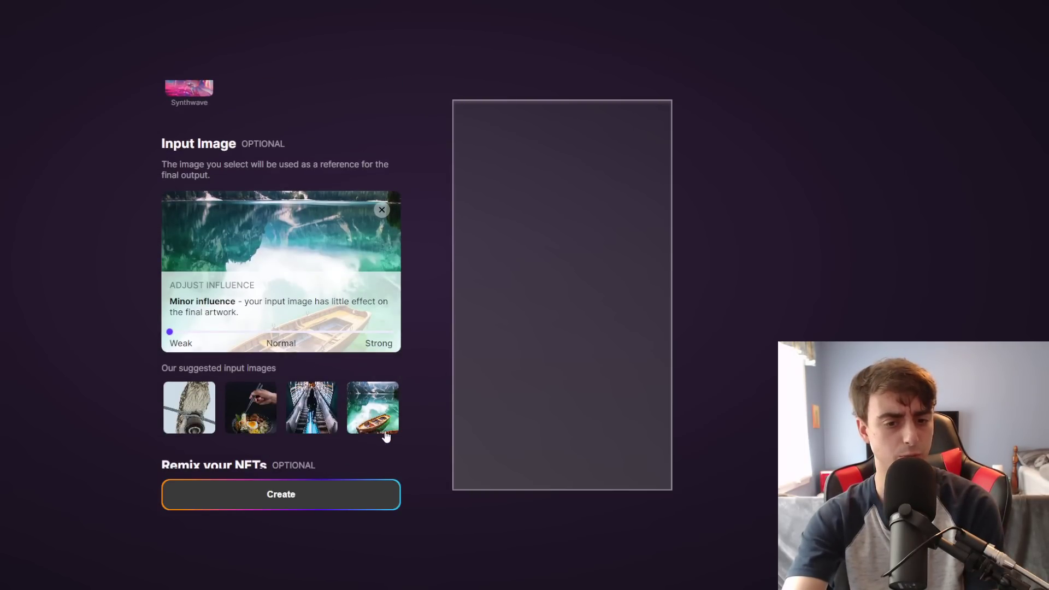
pyautogui.click(320, 496)
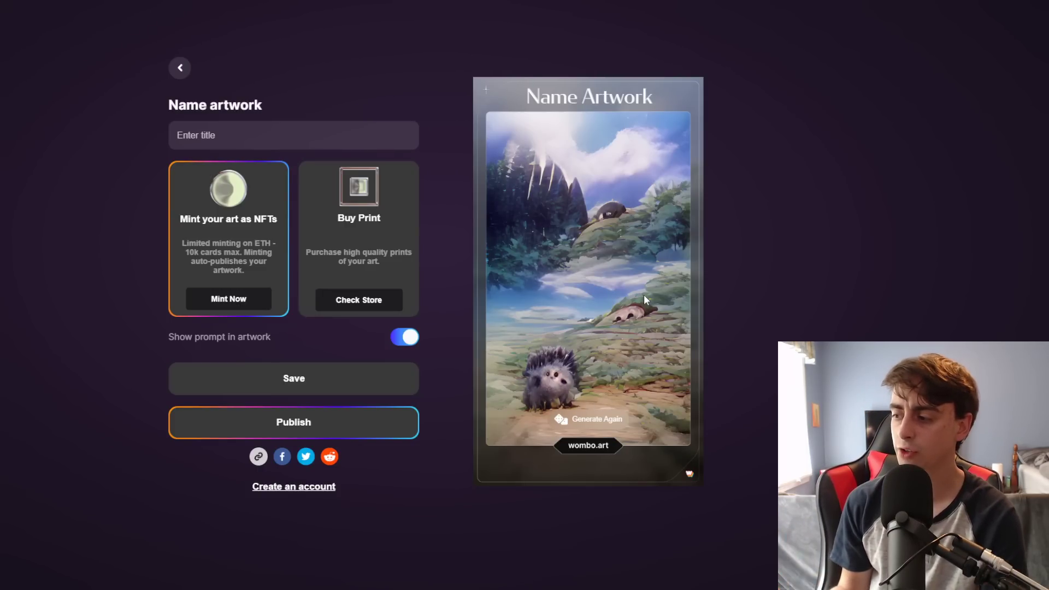
pyautogui.click(178, 74)
# Replace the porcupine prompt with 'photo of a shih tzu'
pyautogui.scroll(-4, 359, 284)
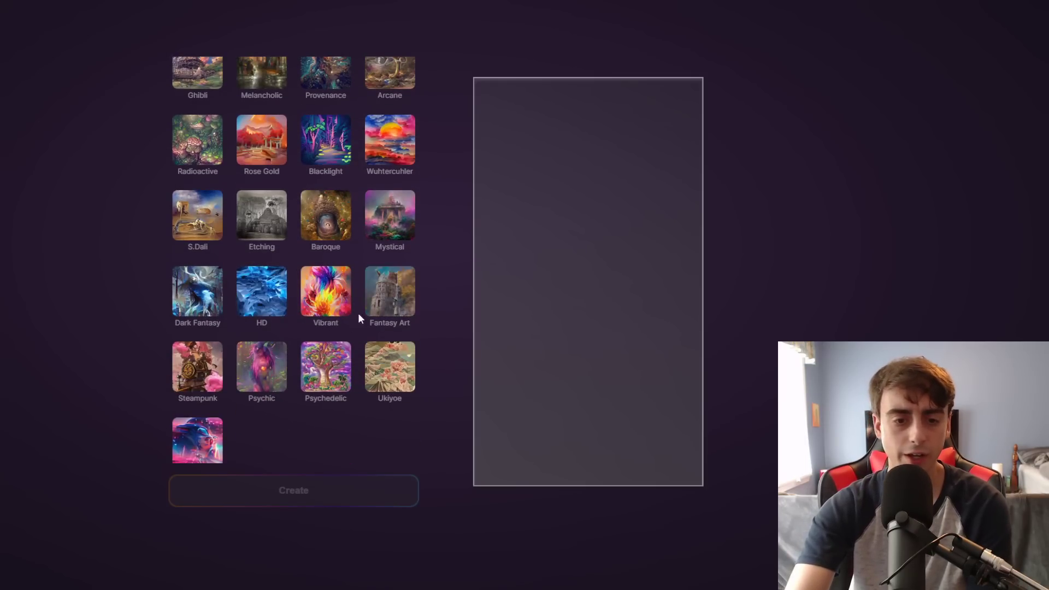
pyautogui.scroll(4, 383, 358)
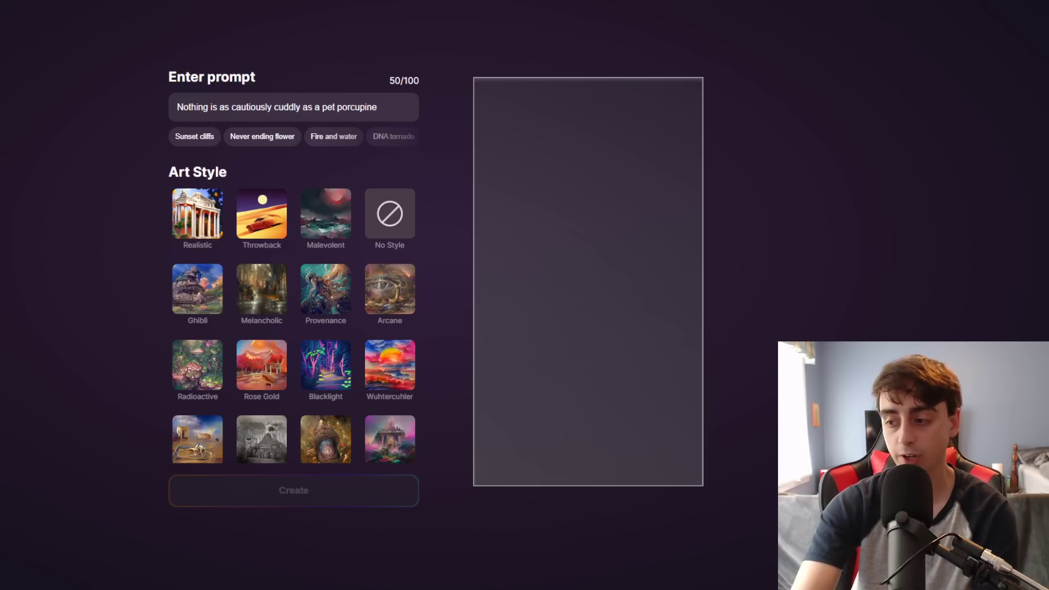
pyautogui.click(255, 94)
pyautogui.hotkey('ctrl', 'a')
pyautogui.write('shih tzu')
pyautogui.press('Home')
pyautogui.write('photo of a')
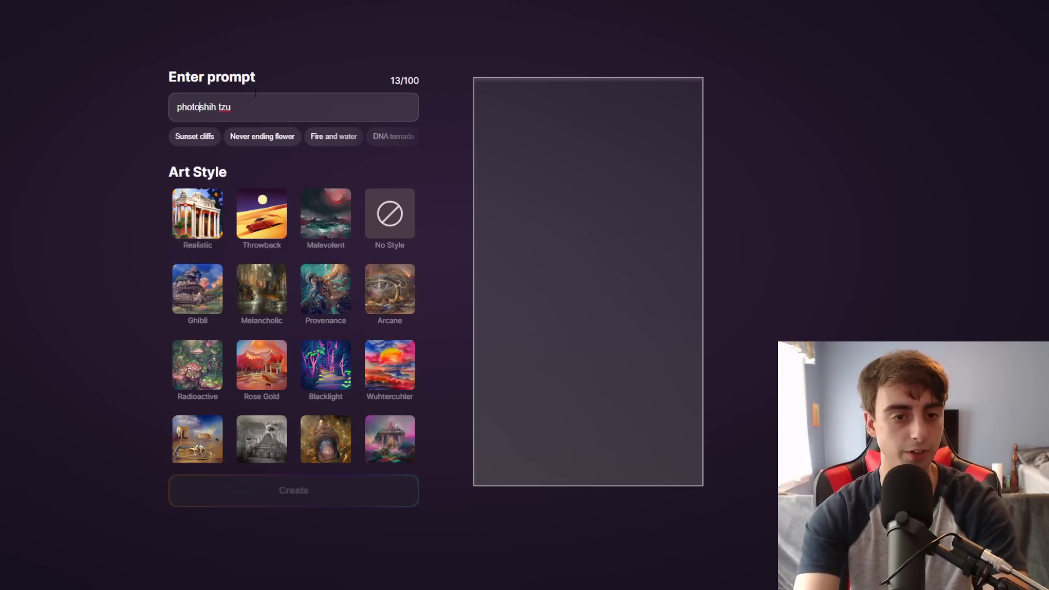
# Generate it in Realistic style without the lake reference image, dismissing the Sign Up popup
pyautogui.click(198, 214)
pyautogui.scroll(-6, 327, 306)
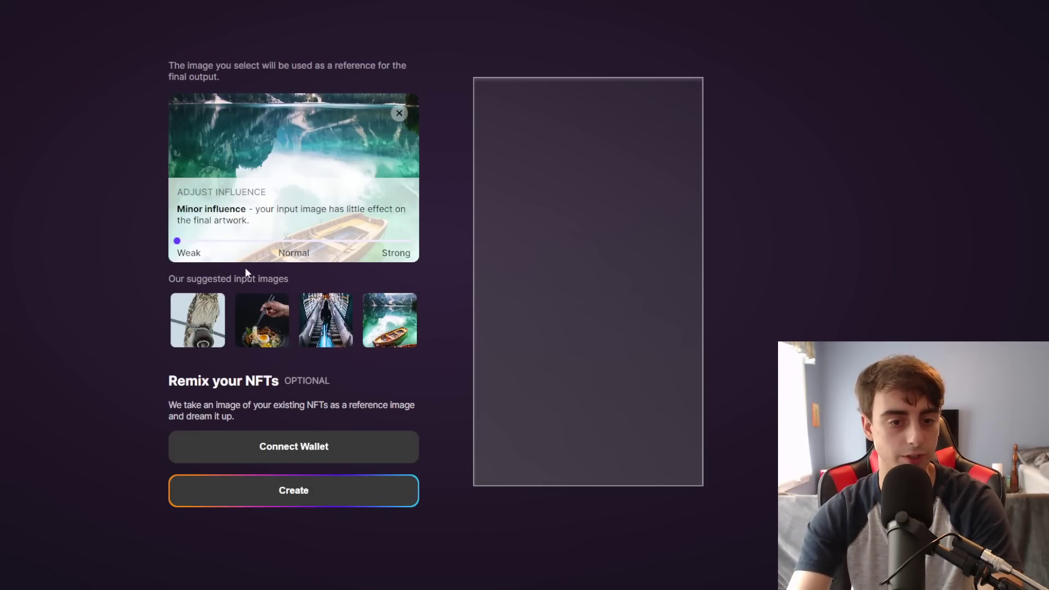
pyautogui.click(301, 314)
pyautogui.click(306, 489)
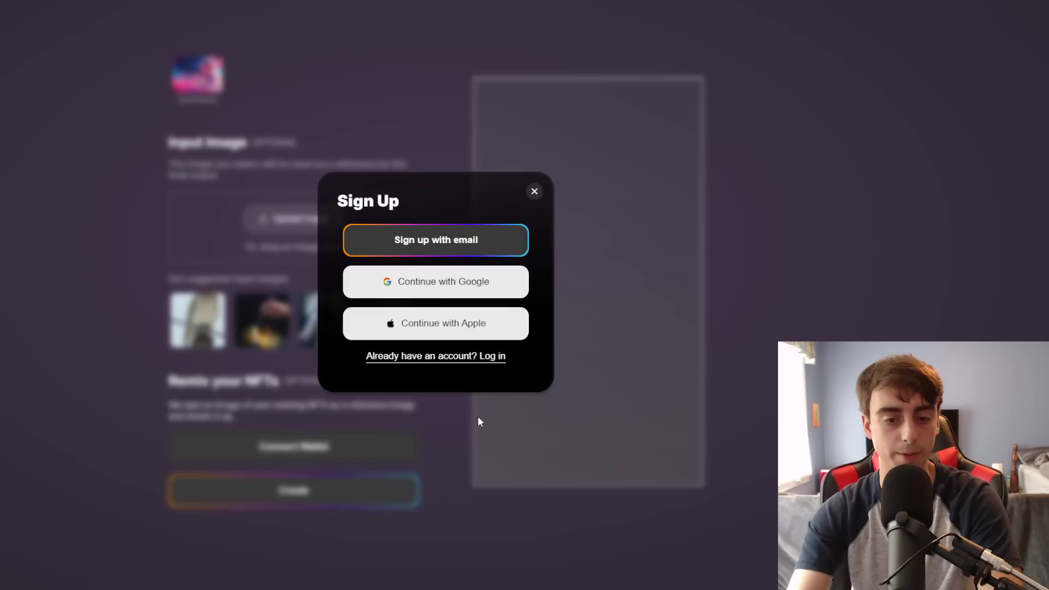
pyautogui.click(536, 194)
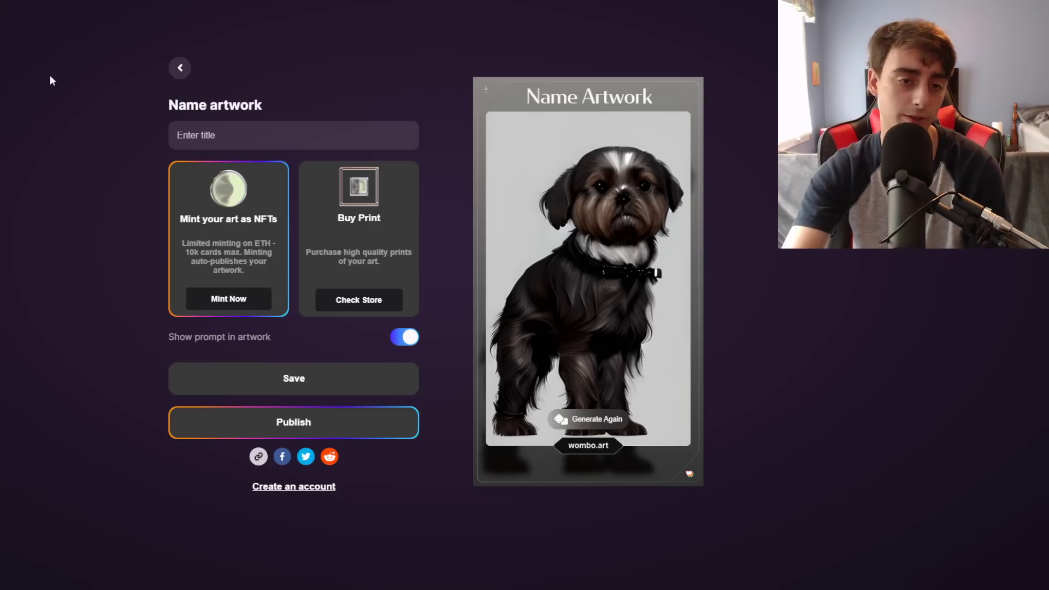
# Change the prompt to 'photo of a lemon' and generate it in Realistic style
pyautogui.click(178, 70)
pyautogui.moveTo(251, 107); pyautogui.dragTo(218, 107)
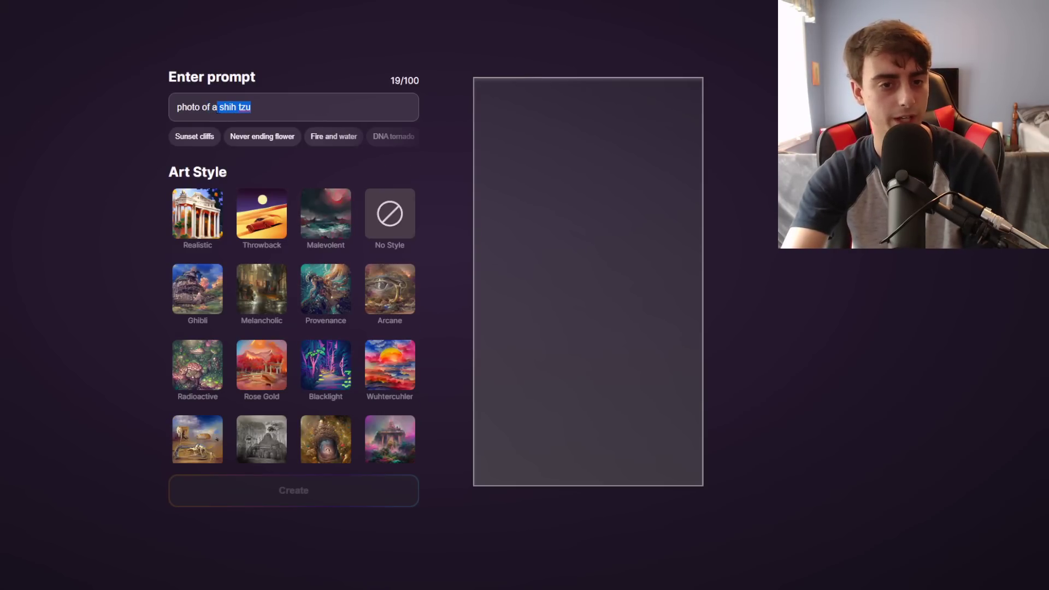
pyautogui.press('BackSpace')
pyautogui.write('lemon')
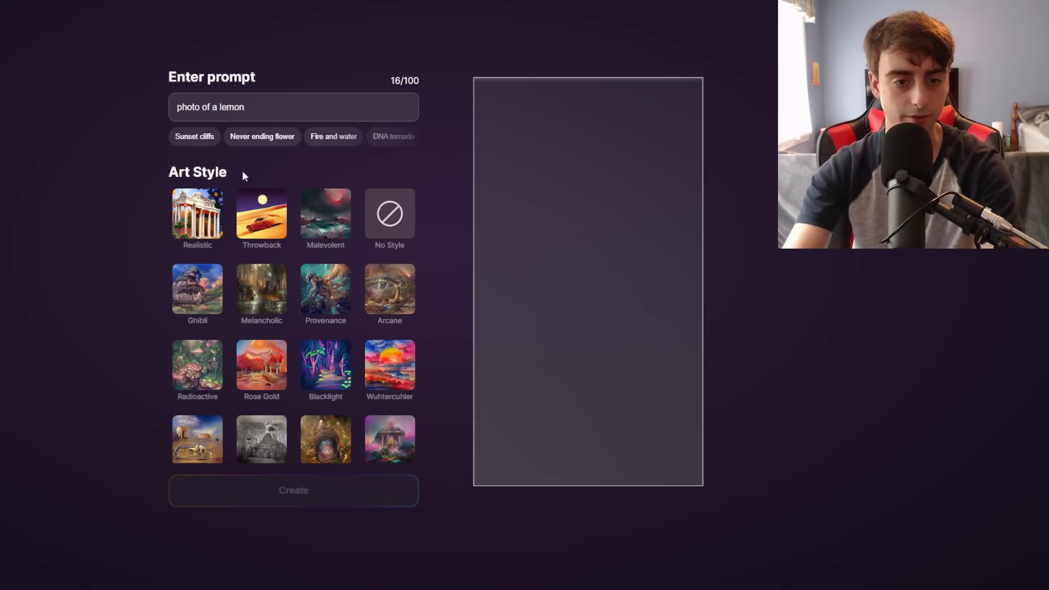
pyautogui.click(196, 228)
pyautogui.scroll(-10, 196, 228)
pyautogui.click(342, 502)
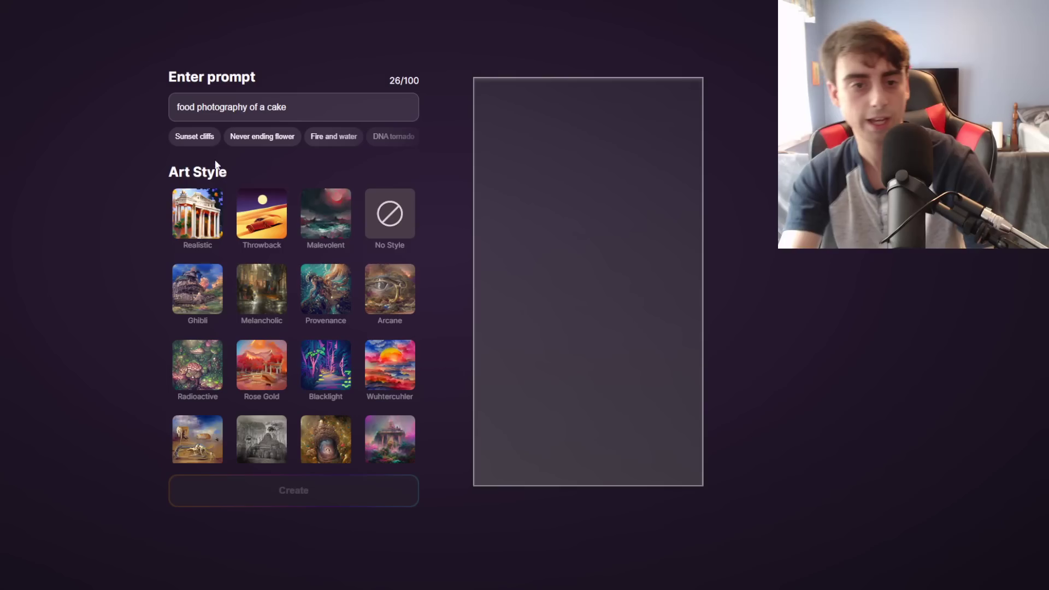
# Generate 'food photography of a cake' with the Synthwave style selected
pyautogui.click(197, 214)
pyautogui.scroll(-10, 197, 241)
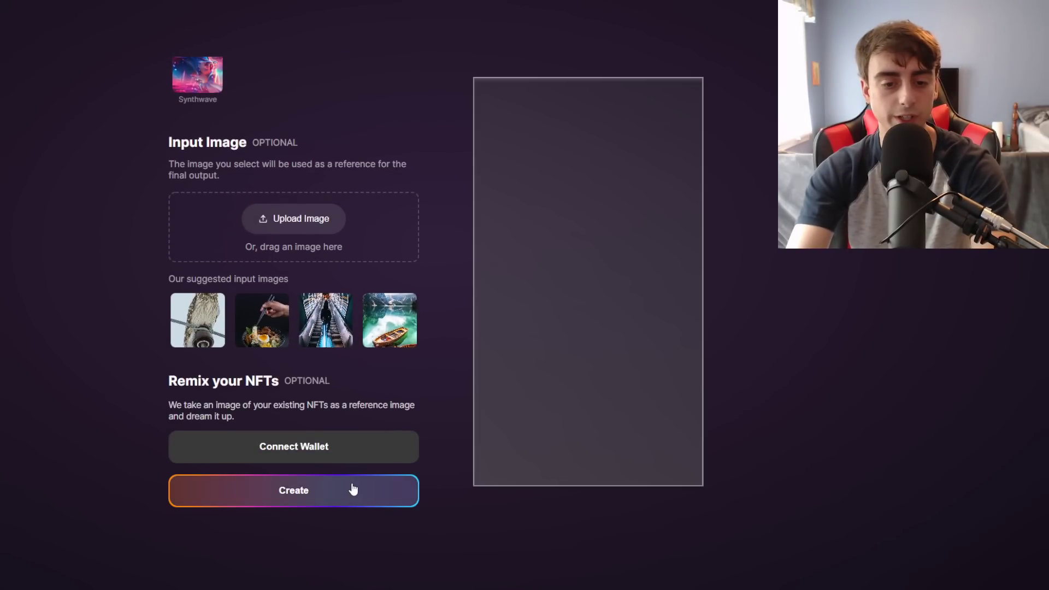
pyautogui.click(353, 488)
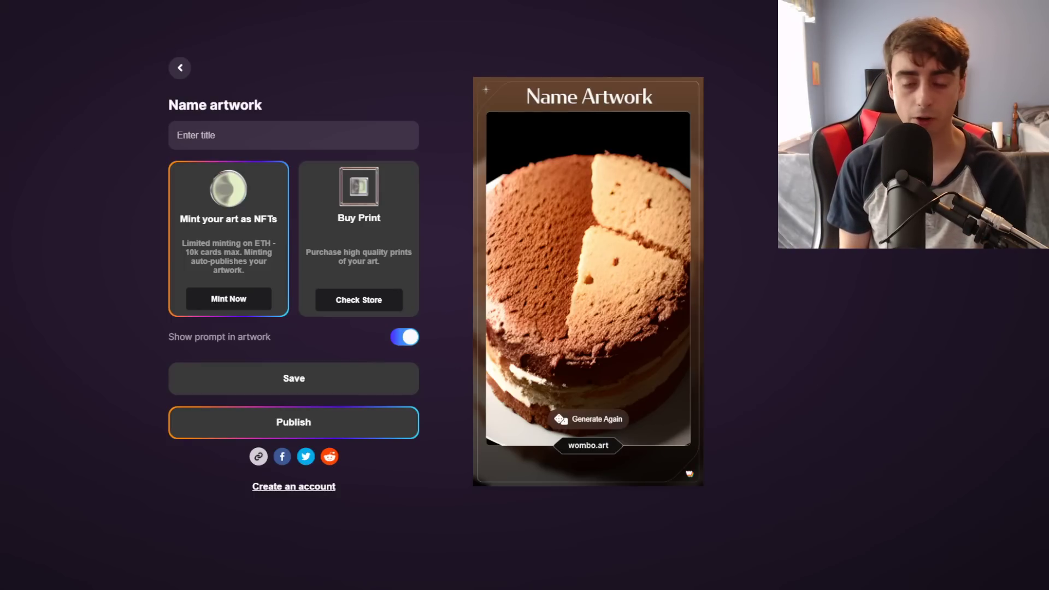
# Leave the cake artwork and scroll down to the Art Style grid
pyautogui.click(181, 69)
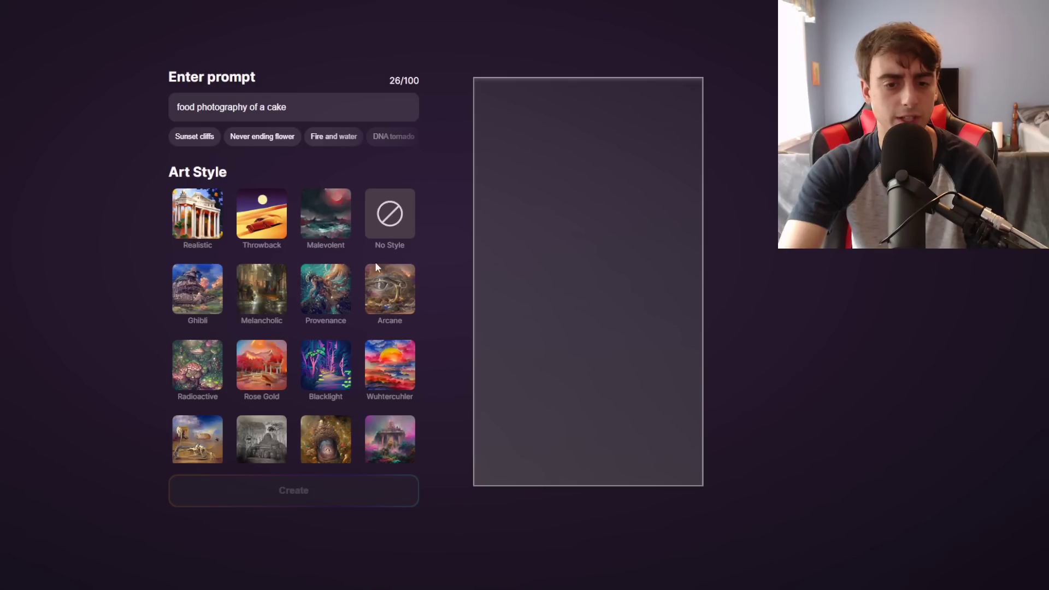
pyautogui.scroll(-2, 374, 261)
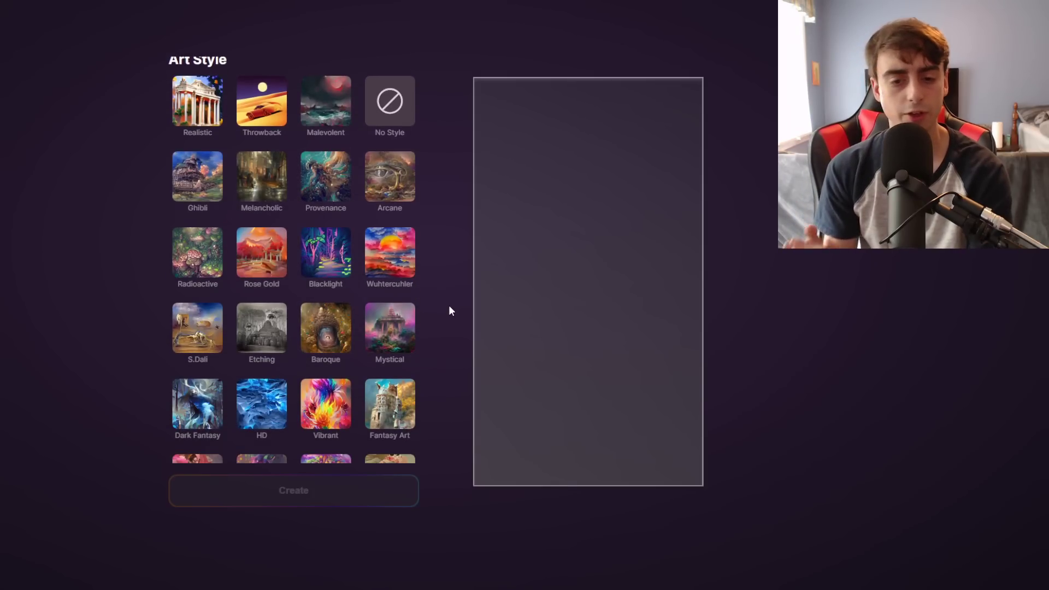